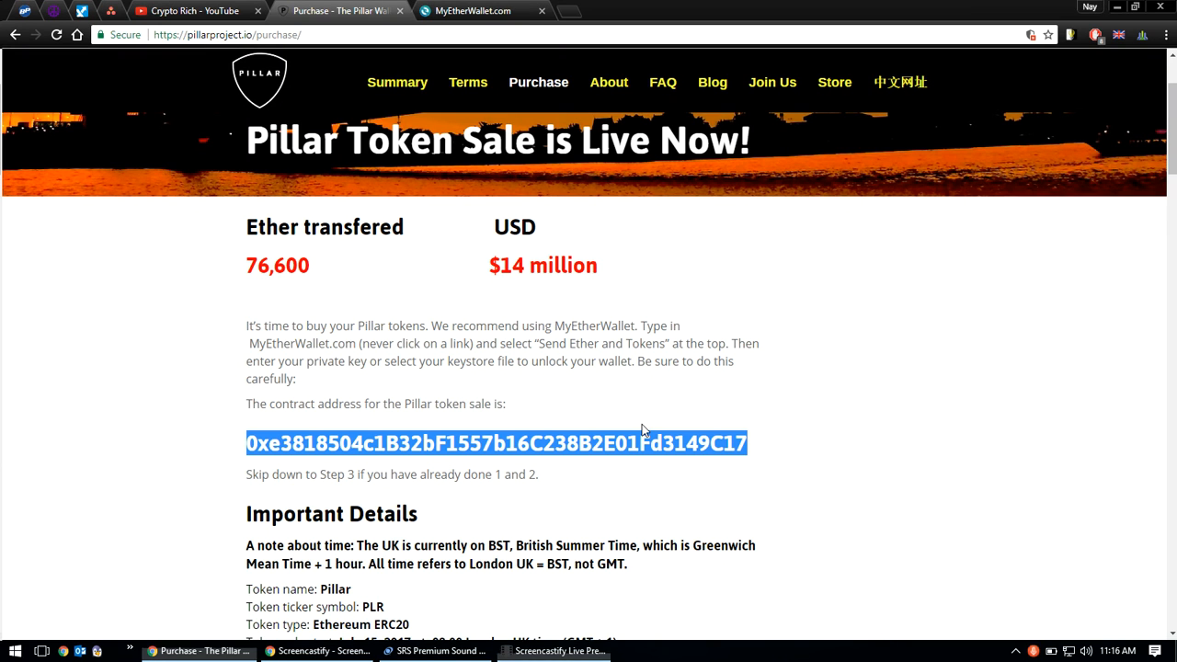
Review the purchase page and confirm the VPN is browsing from the United Kingdom.
left_click(667, 437)
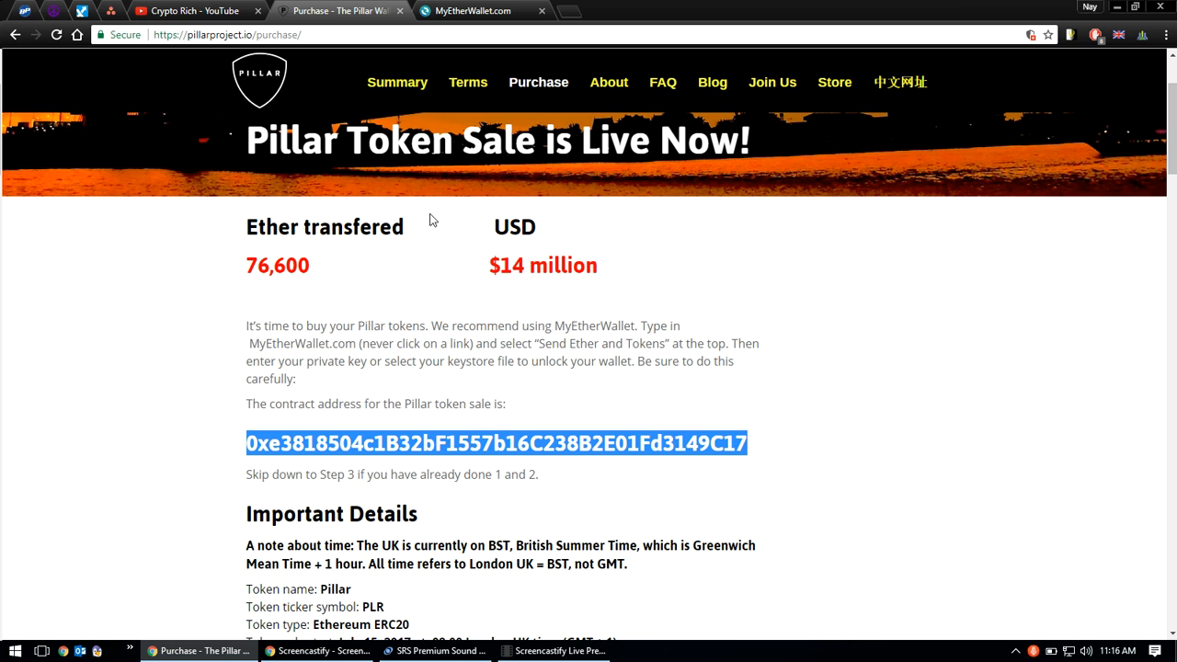
scroll(411, 490, "up", 2)
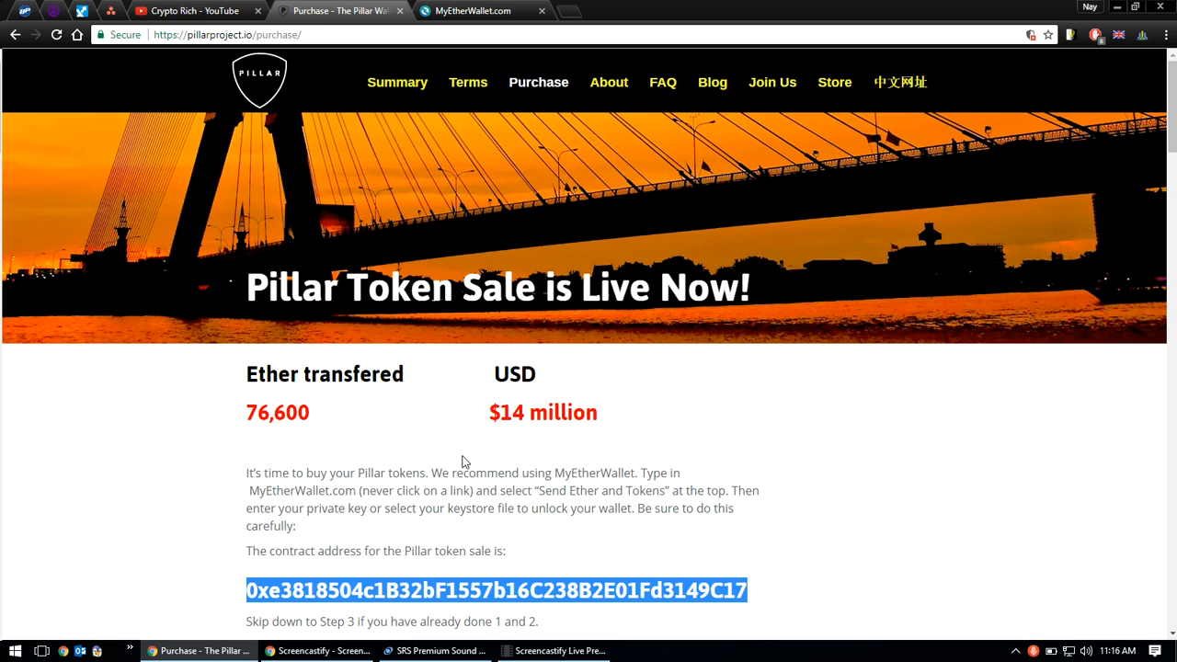
left_click(465, 460)
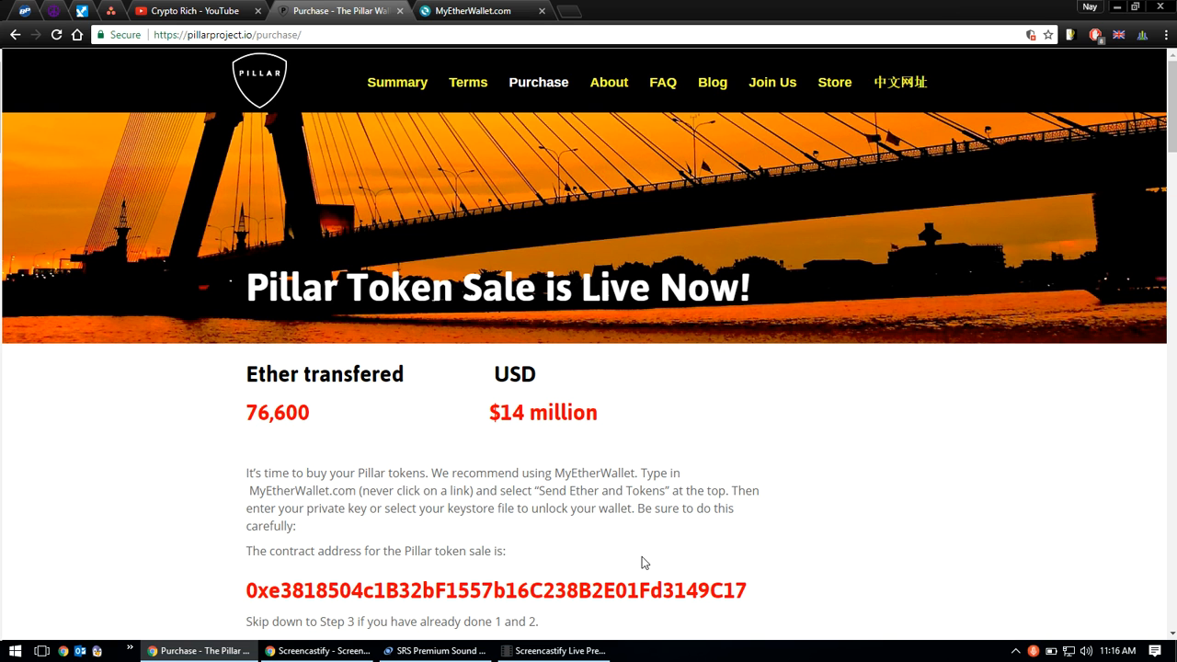
double_click(662, 507)
scroll(682, 505, "down", 1)
scroll(682, 505, "up", 1)
left_click(678, 505)
left_click(1119, 37)
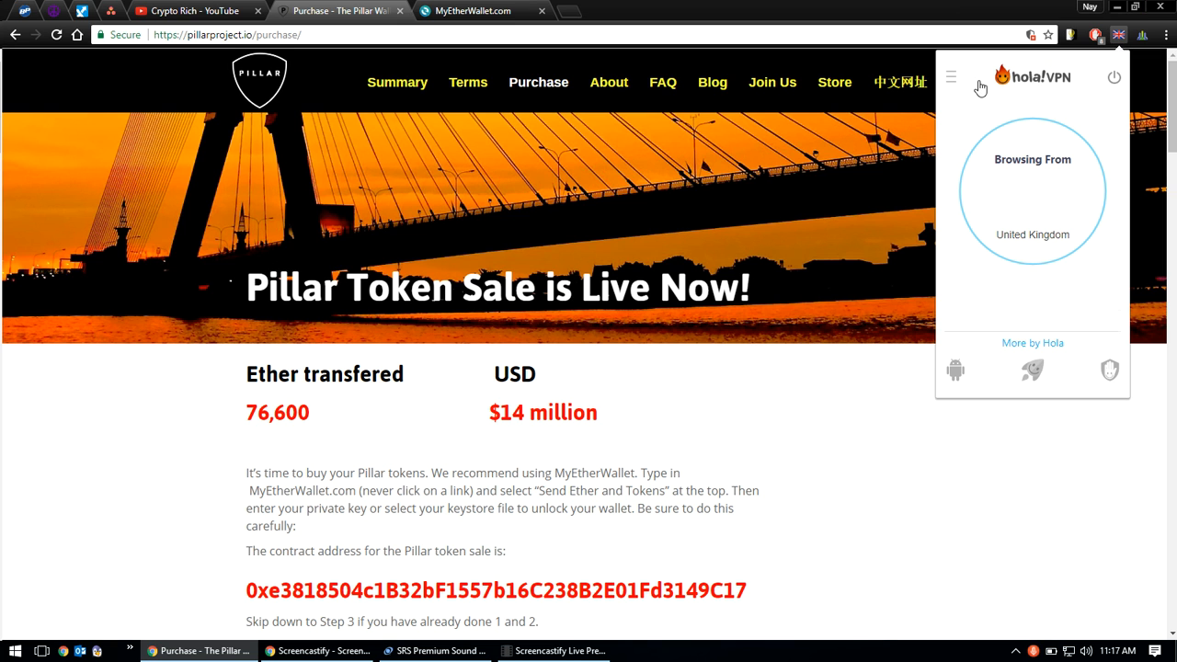
left_click(757, 420)
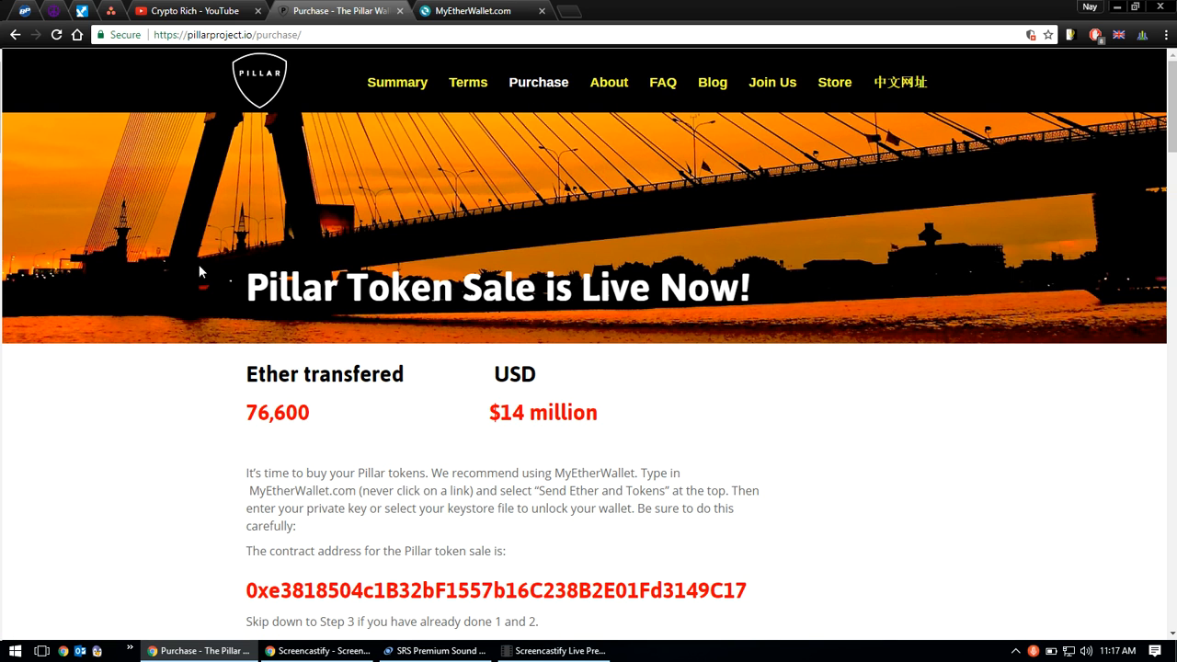
Reload the sale page and highlight the 77,850 ether and $13.9 million totals.
left_click(56, 34)
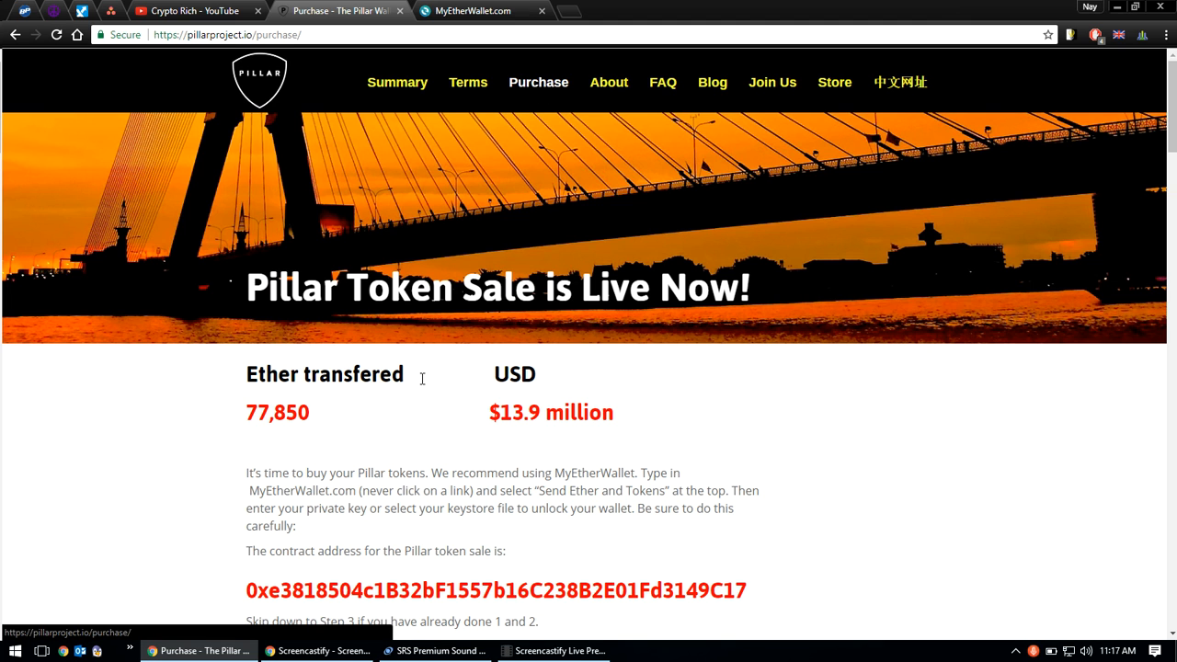
scroll(486, 449, "down", 2)
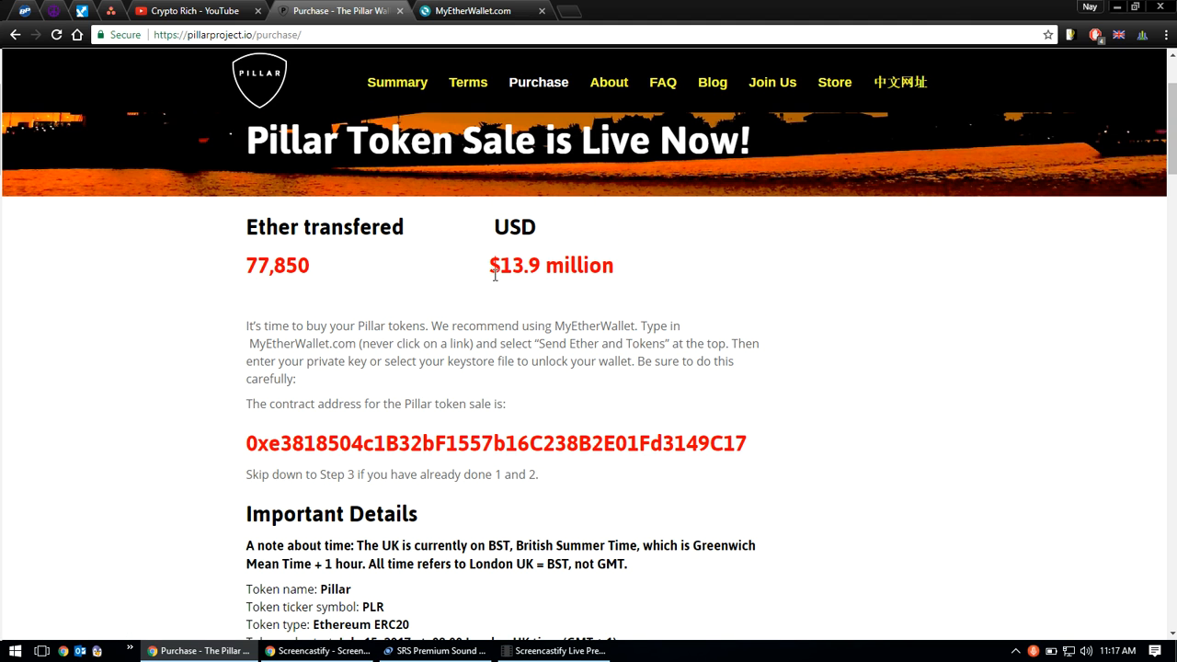
left_click_drag(496, 272, 537, 272)
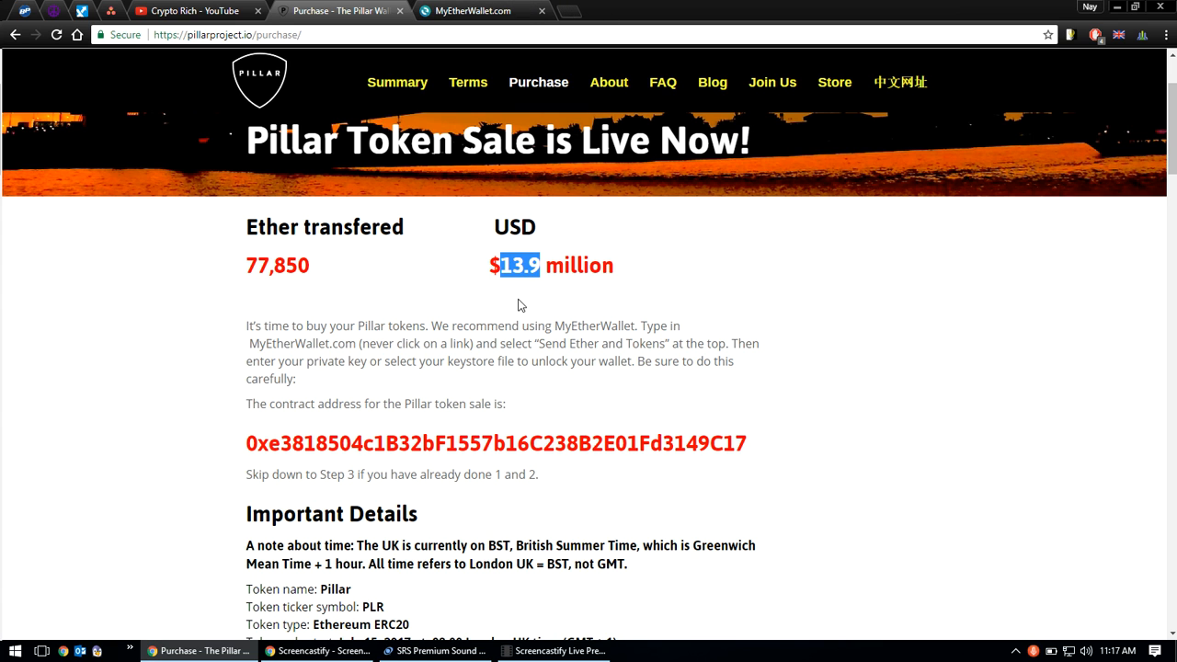
left_click_drag(246, 267, 300, 272)
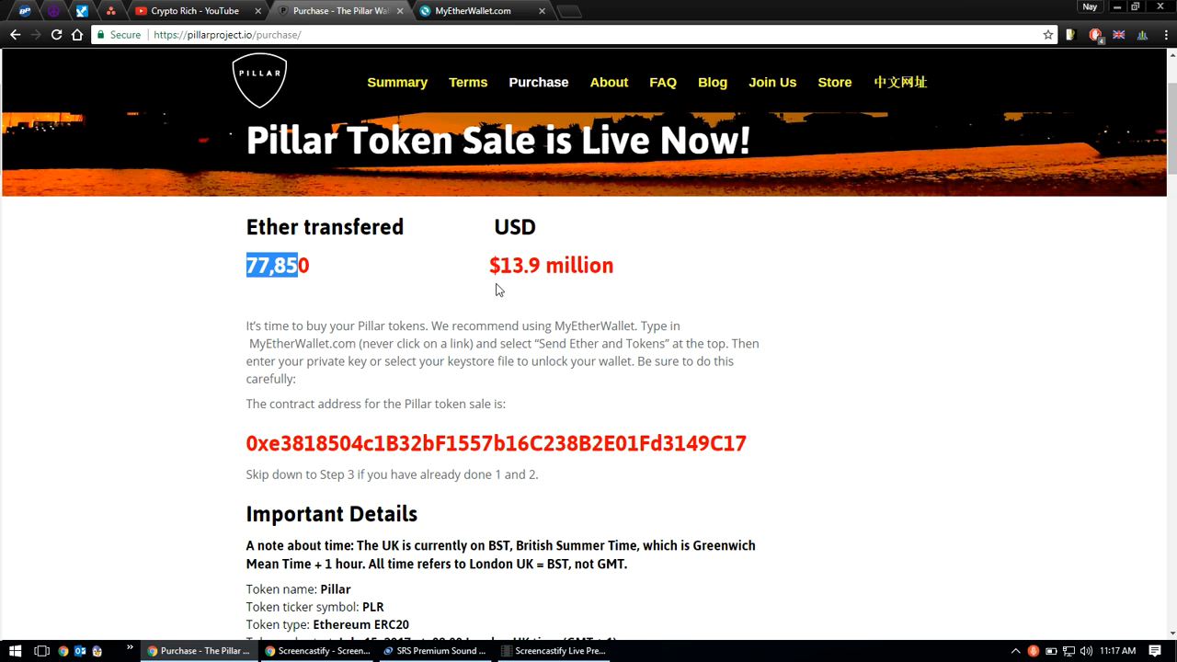
left_click_drag(498, 267, 546, 272)
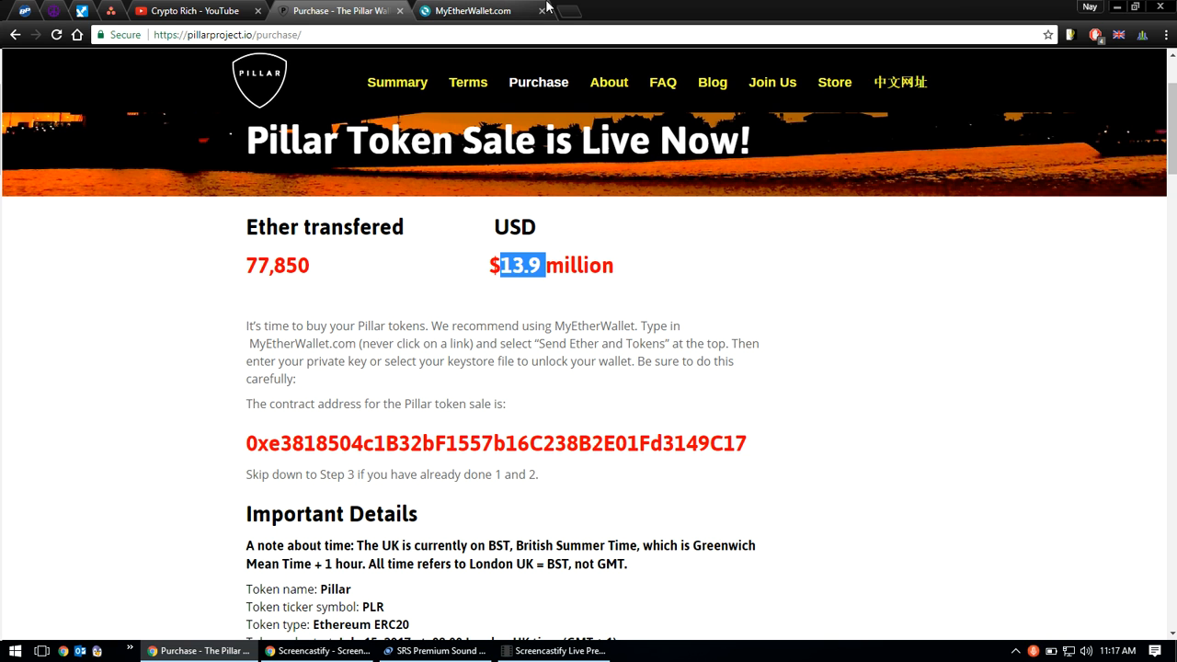
scroll(565, 110, "up", 2)
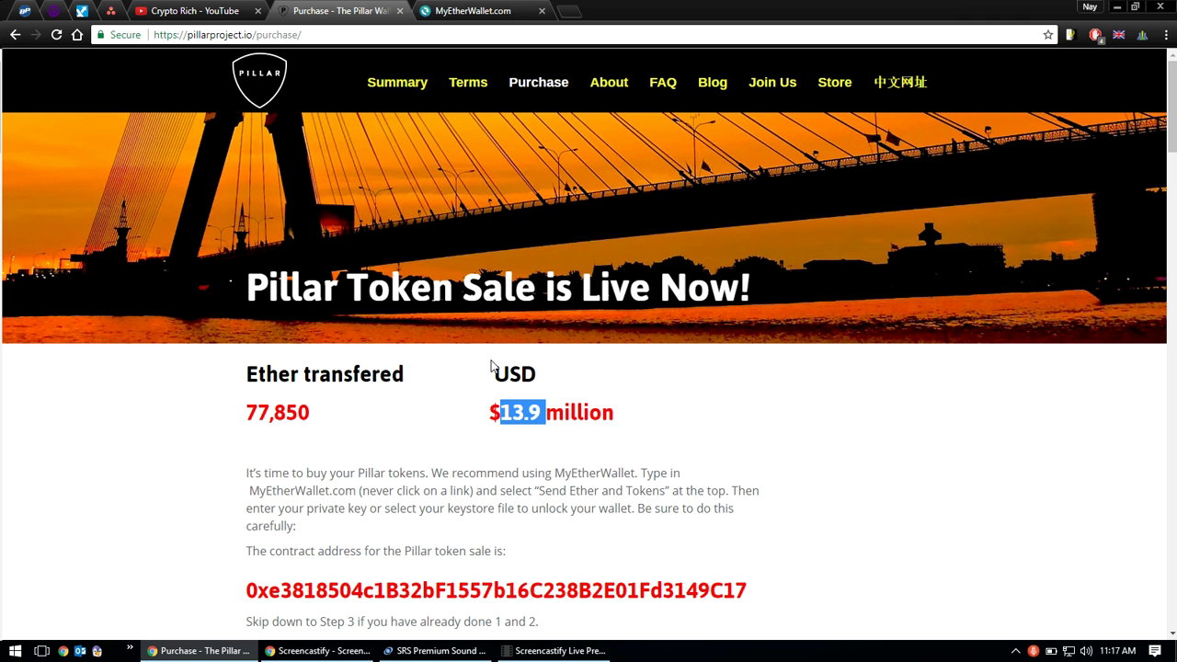
left_click(501, 442)
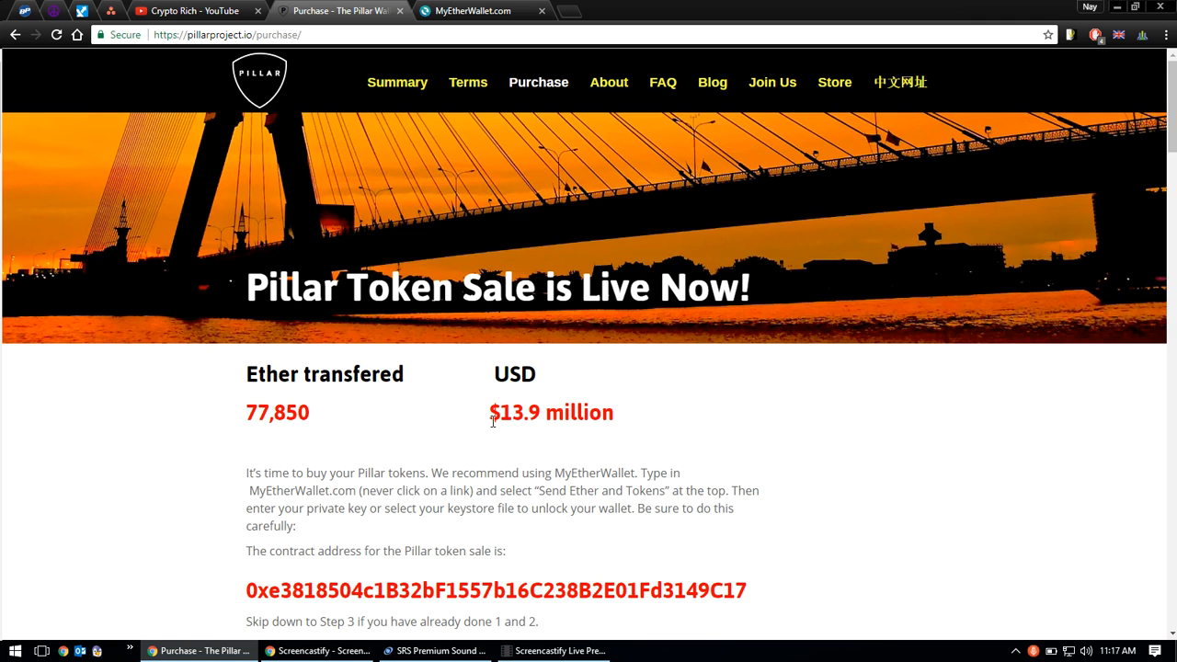
scroll(493, 421, "down", 2)
scroll(491, 421, "down", 2)
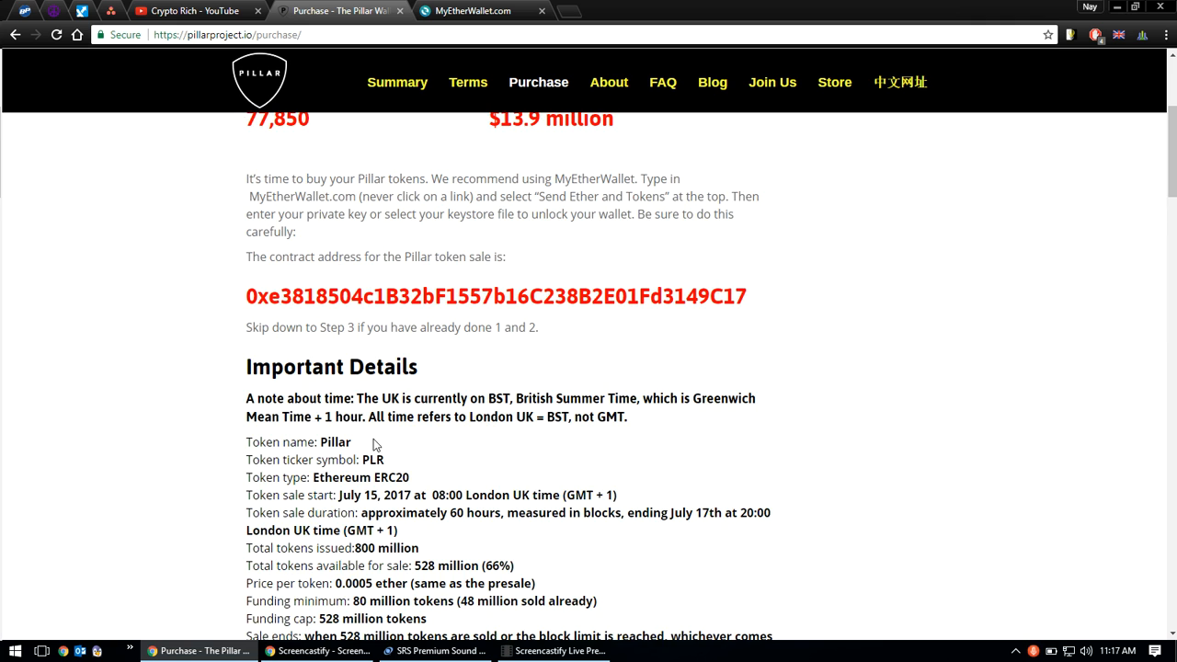
scroll(373, 438, "down", 2)
scroll(359, 391, "down", 2)
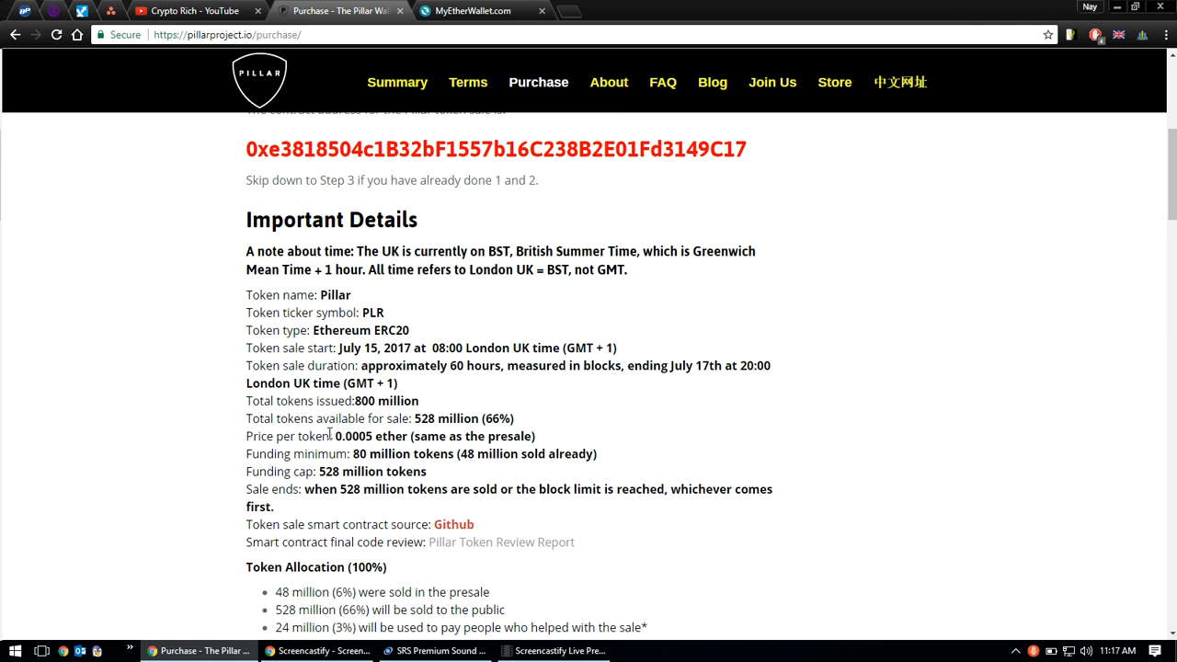
Highlight the 0.0005 ether price per token in Important Details.
left_click_drag(334, 436, 373, 437)
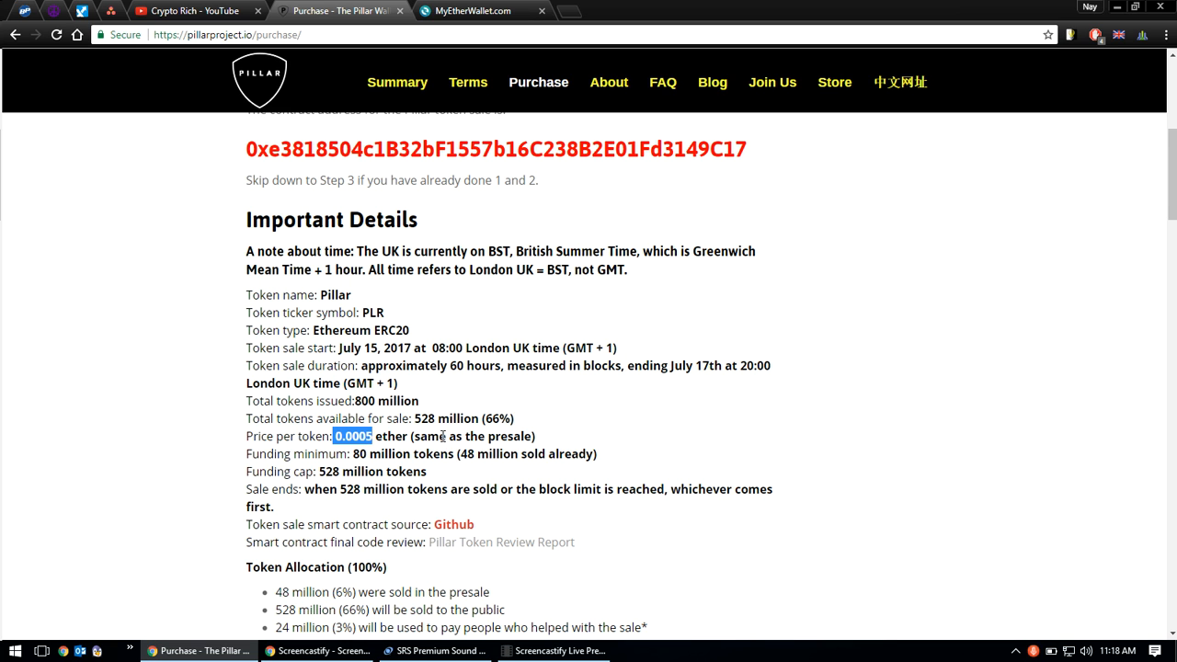
Launch Calculator and compute 1/0.0005 = 2,000 tokens per ether.
key("super")
type("calc")
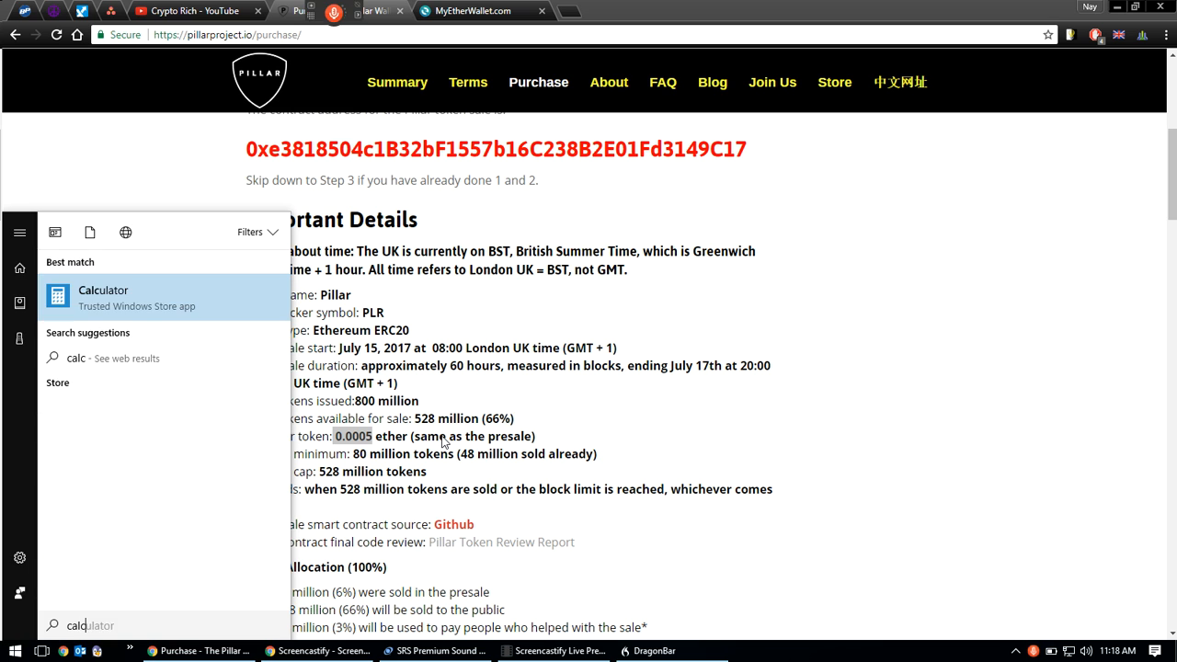
key("Return")
left_click_drag(946, 175, 917, 161)
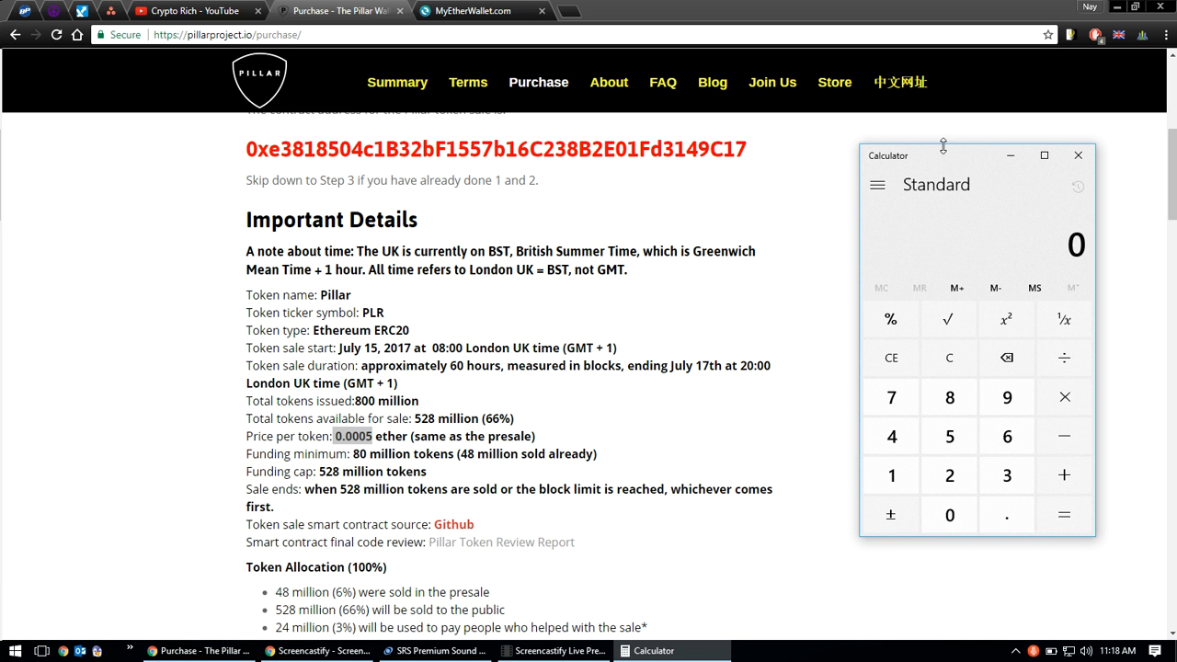
type("1/0.0")
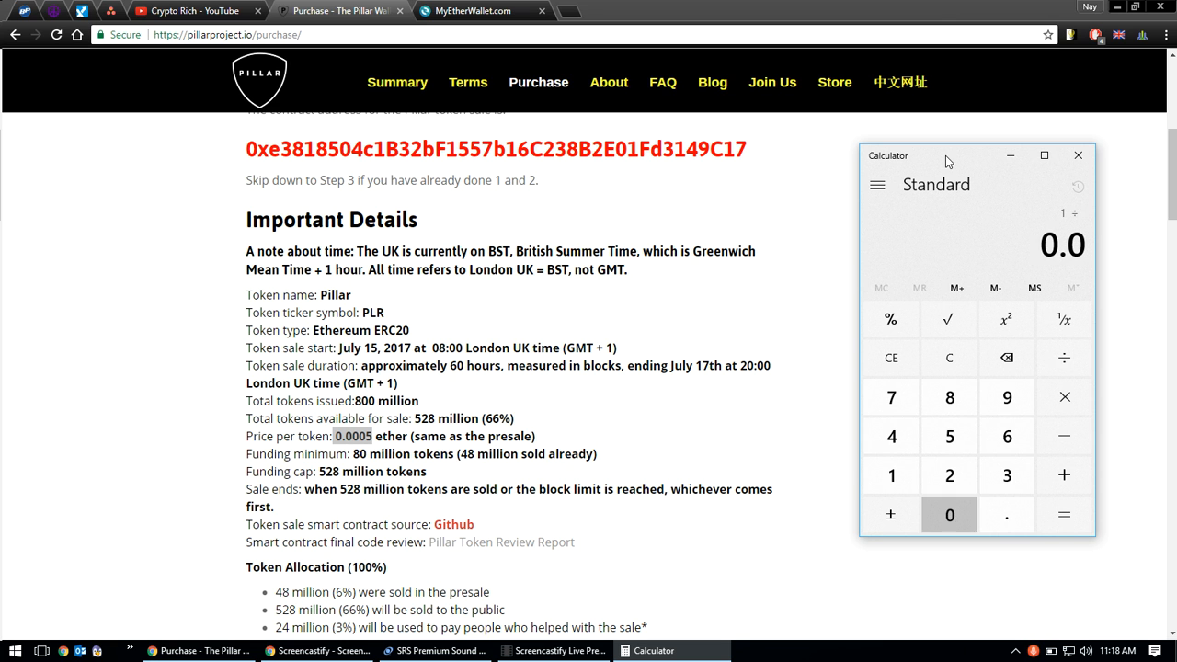
type("005")
key("Return")
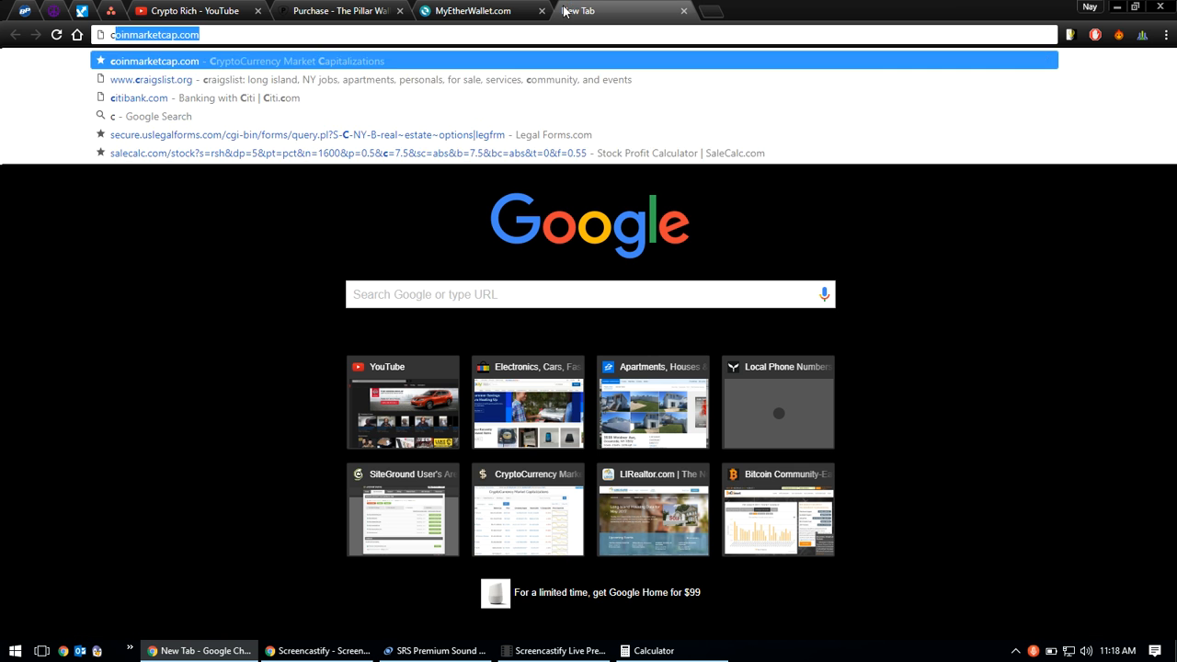
Load CoinMarketCap showing Ethereum at $176.20, then return to the Pillar page.
key("Return")
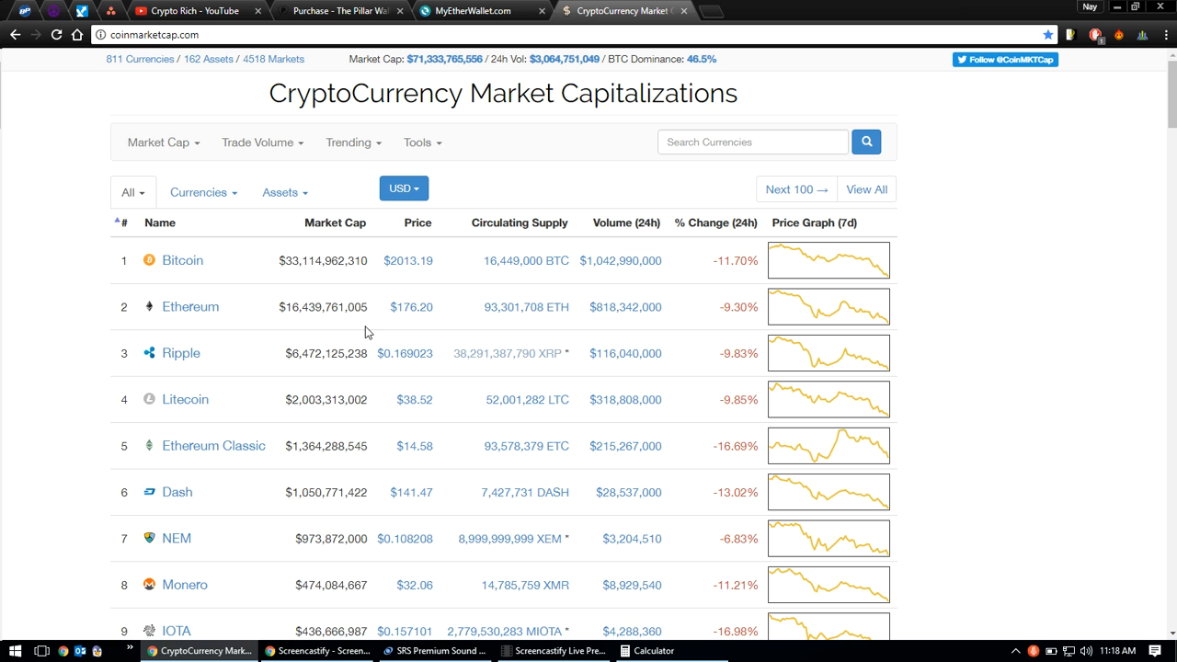
left_click(312, 10)
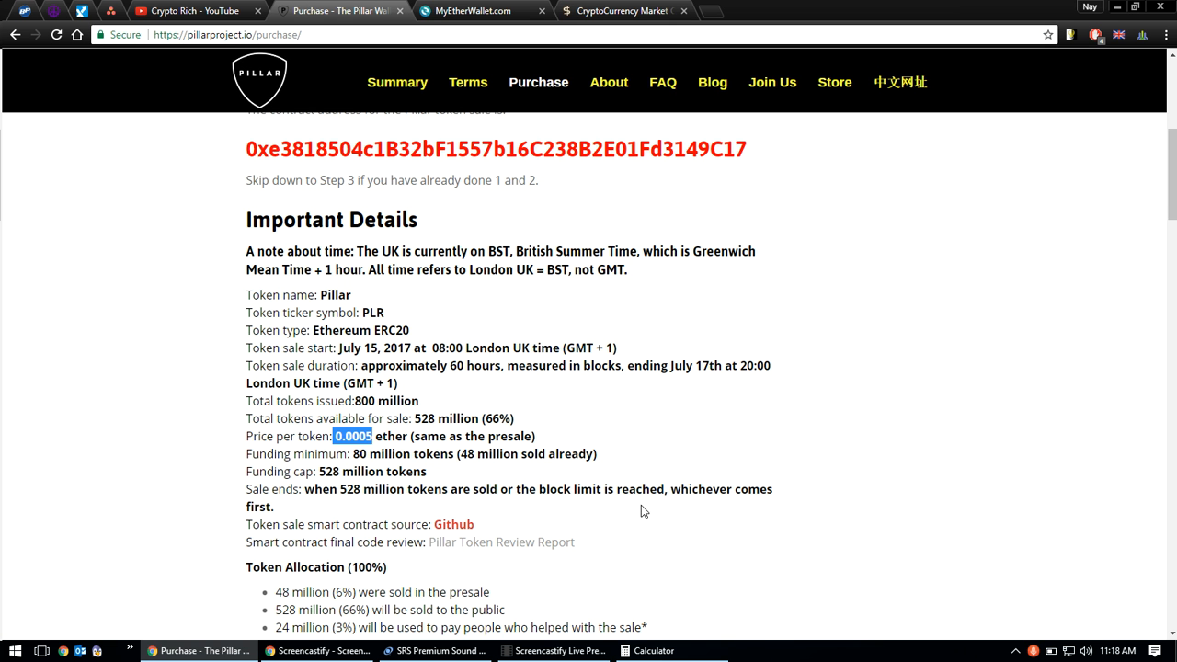
Compute 176.20/2000 in Calculator, pricing one Pillar token at $0.0881.
left_click(651, 650)
type("1")
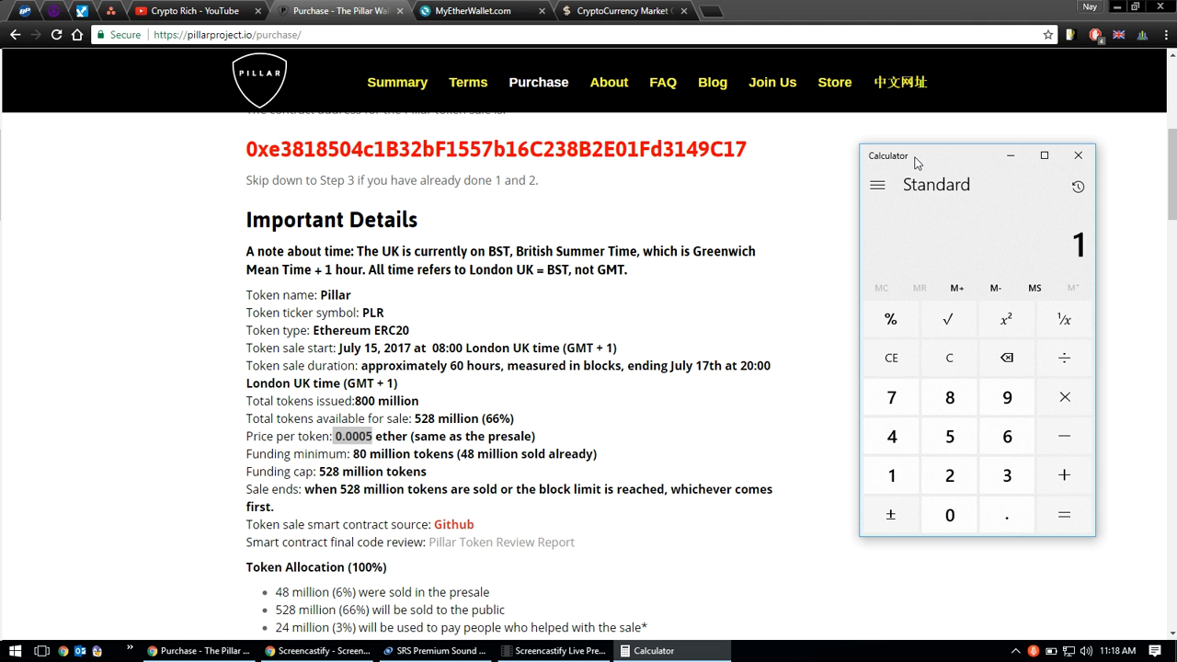
type("76.20")
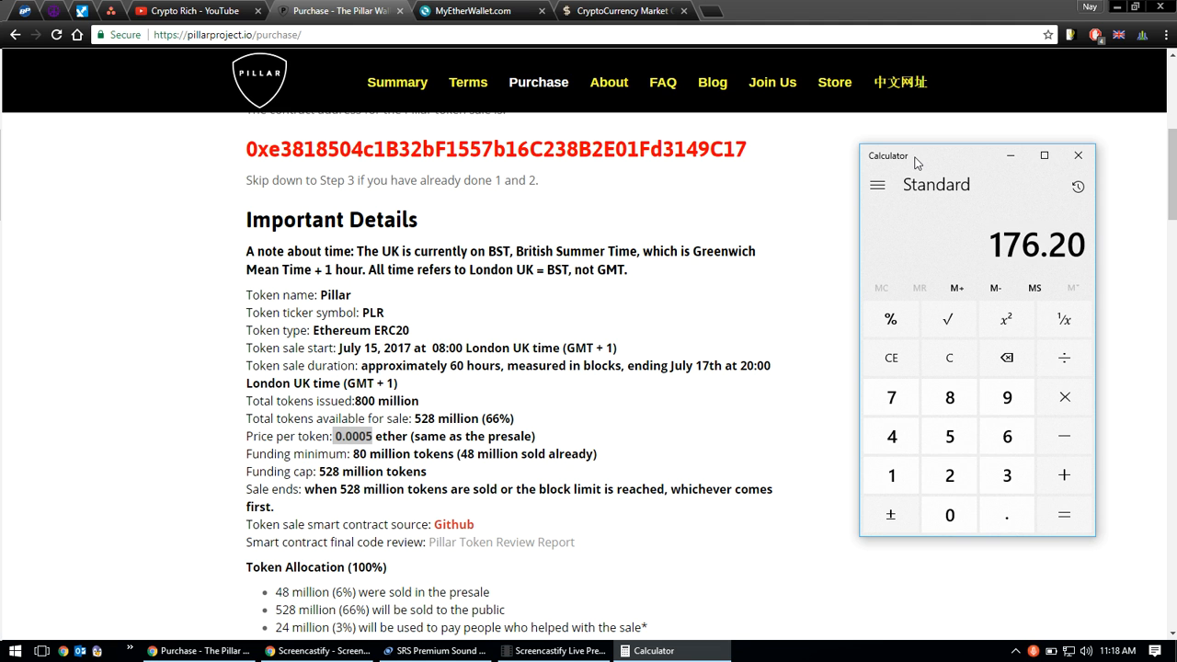
type("/2000")
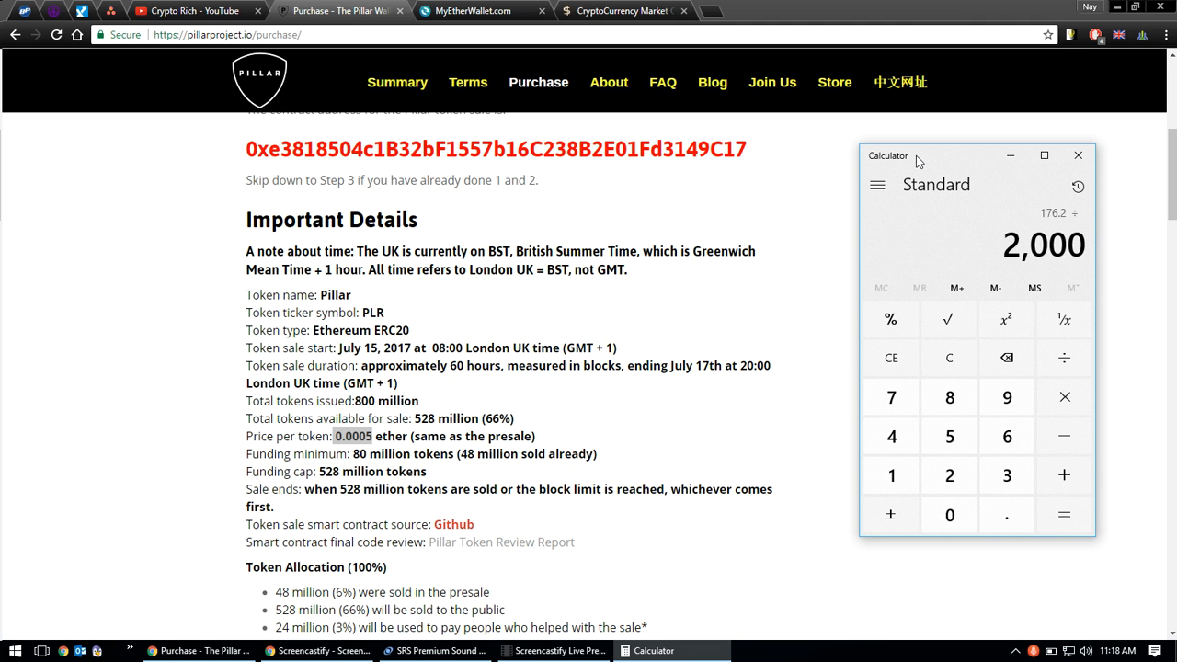
key("Return")
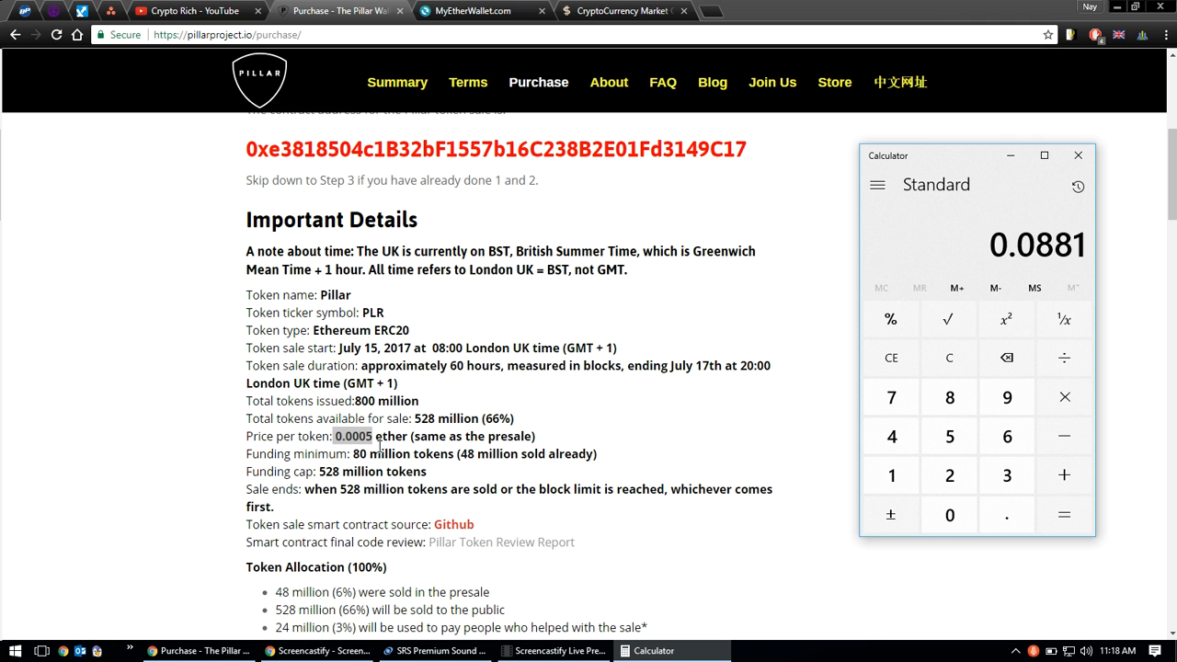
left_click_drag(957, 156, 966, 154)
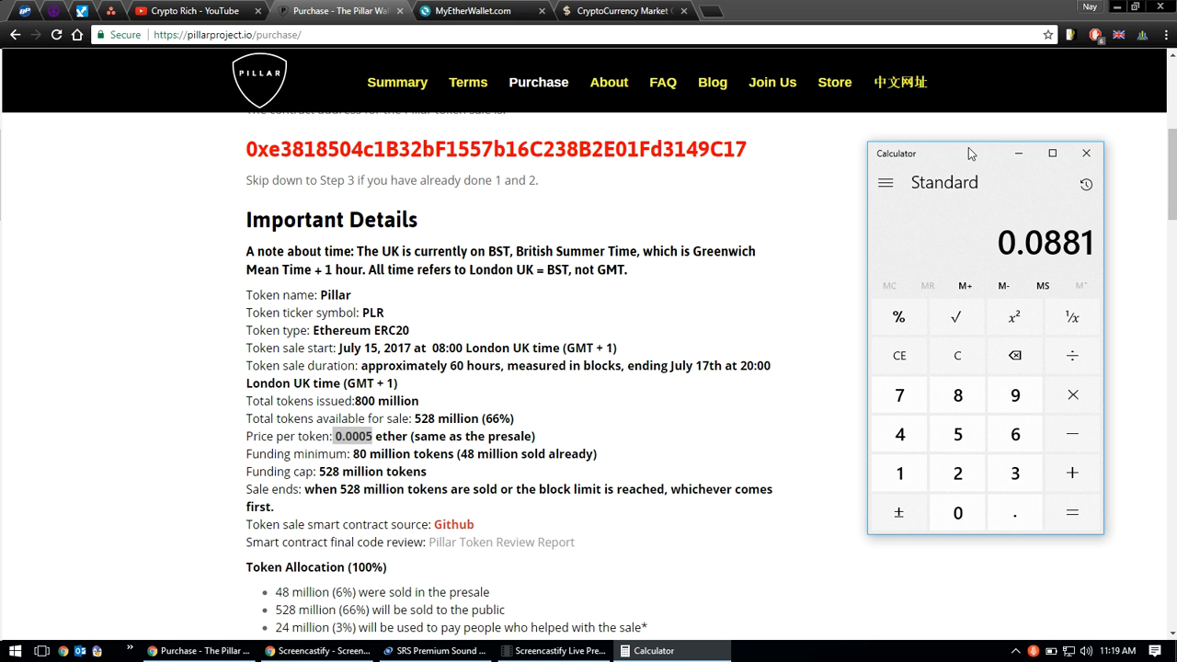
left_click_drag(968, 147, 968, 150)
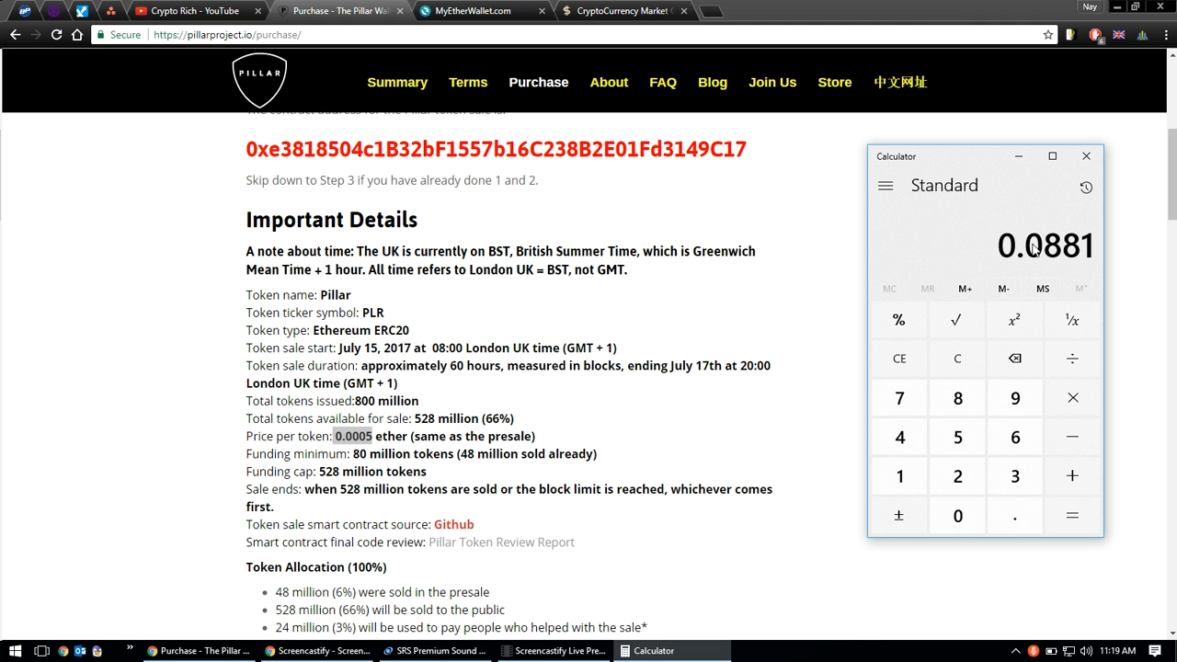
Copy the Pillar token sale contract address and switch to the MyEtherWallet send page.
left_click(542, 219)
scroll(423, 308, "up", 4)
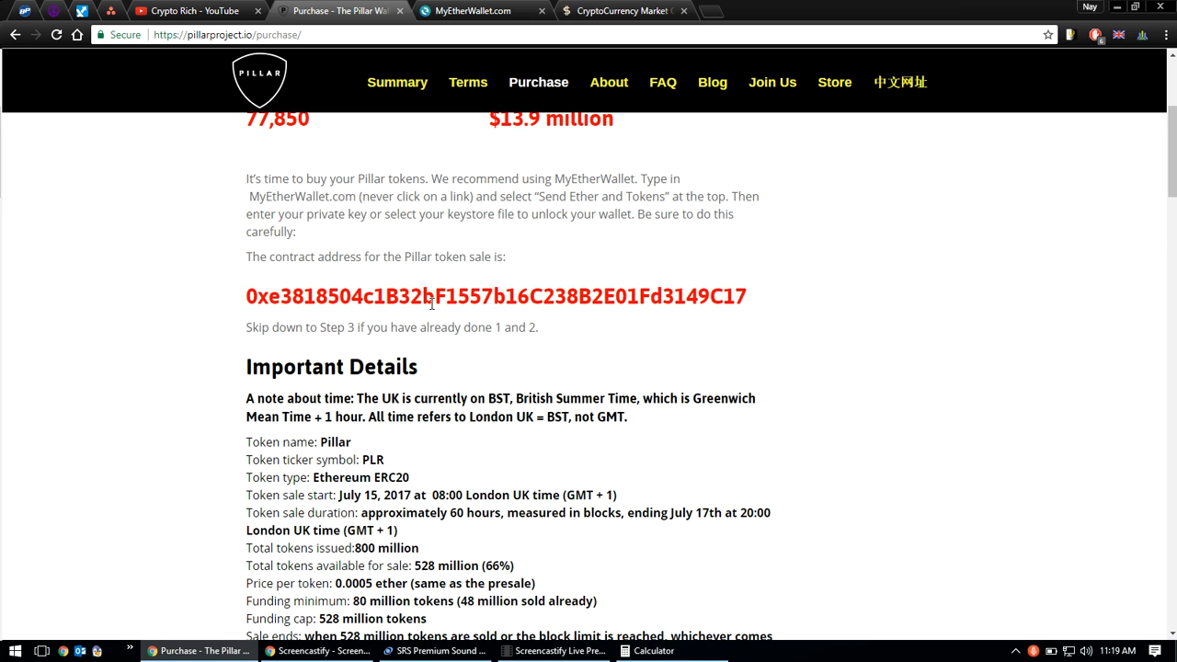
triple_click(431, 296)
right_click(437, 305)
left_click(480, 313)
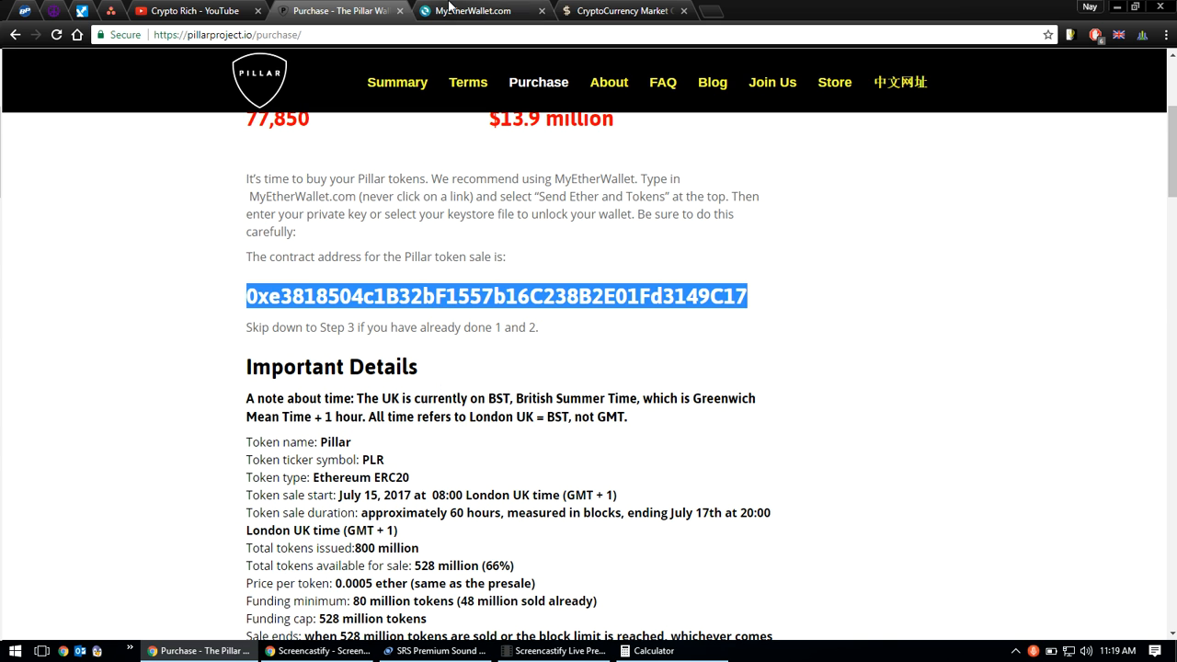
left_click(472, 10)
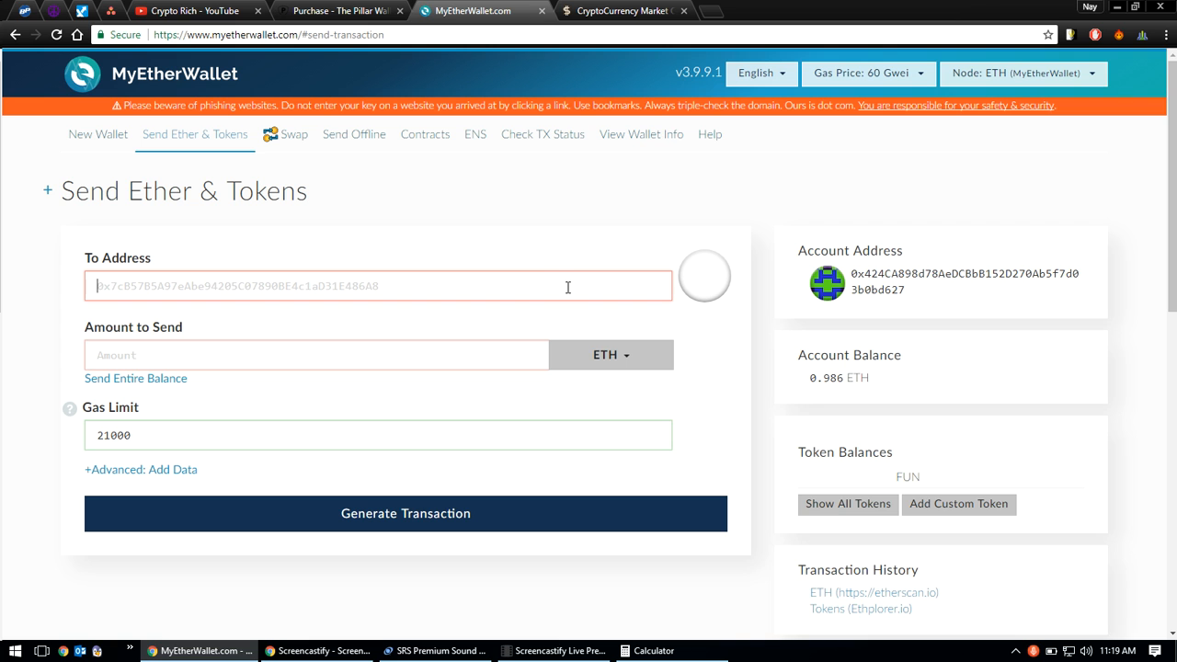
Paste the contract address, set gas limit 200000 and send the entire 0.97441206 ETH balance.
key("ctrl+v")
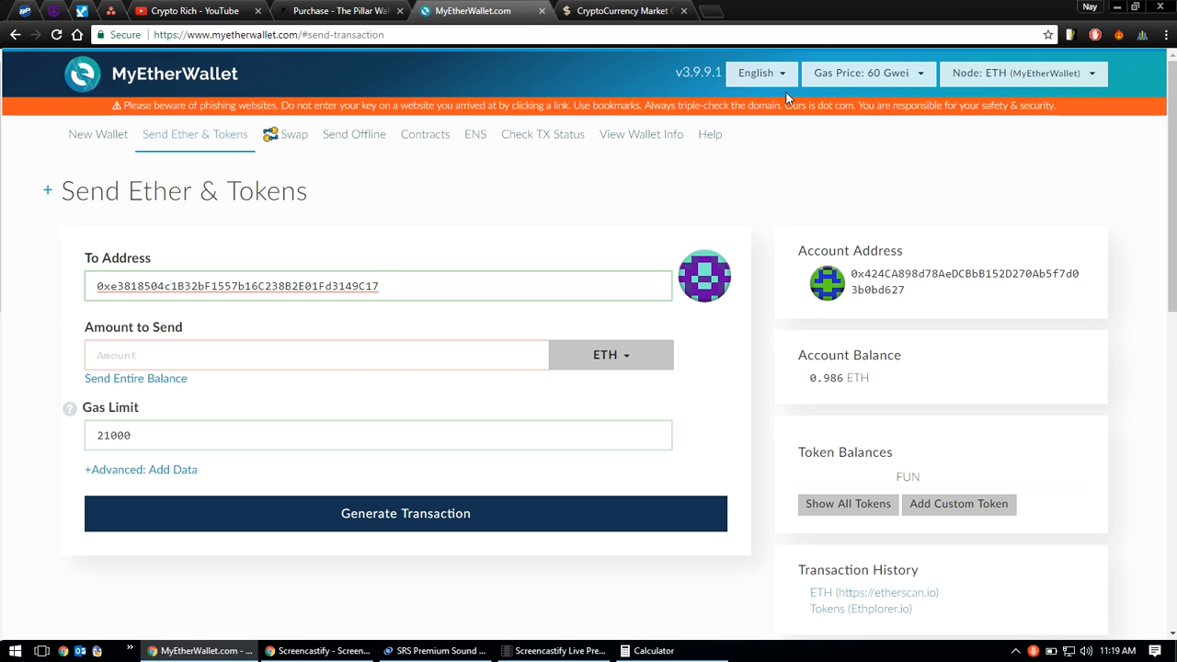
left_click(901, 78)
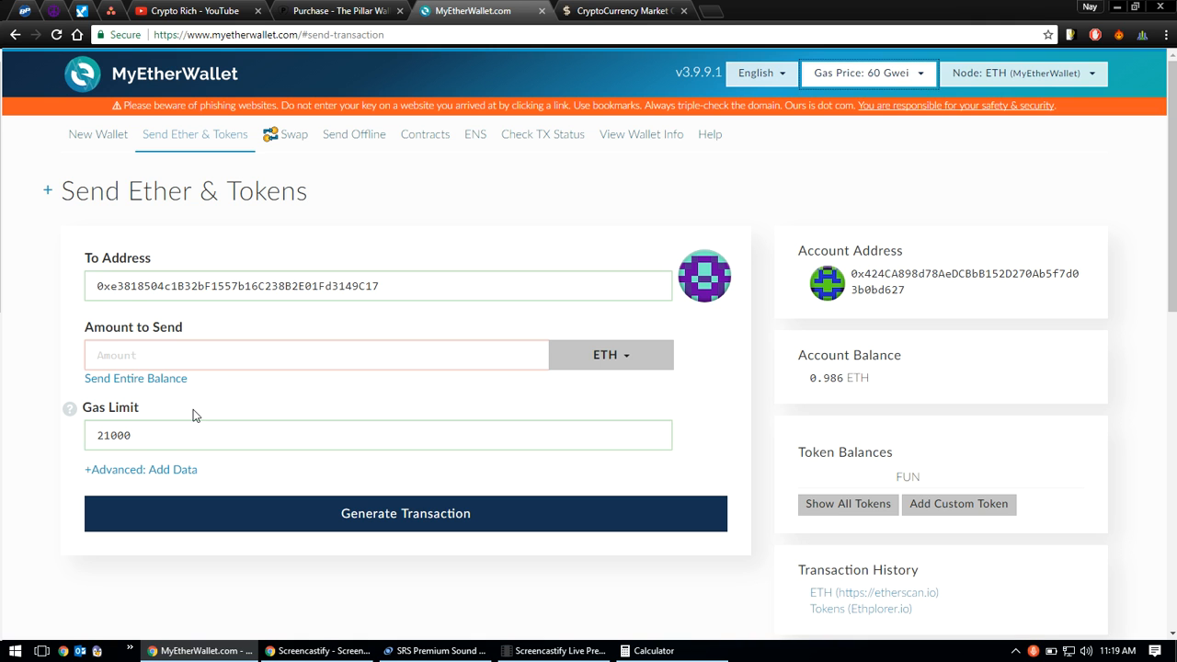
left_click_drag(168, 435, 81, 448)
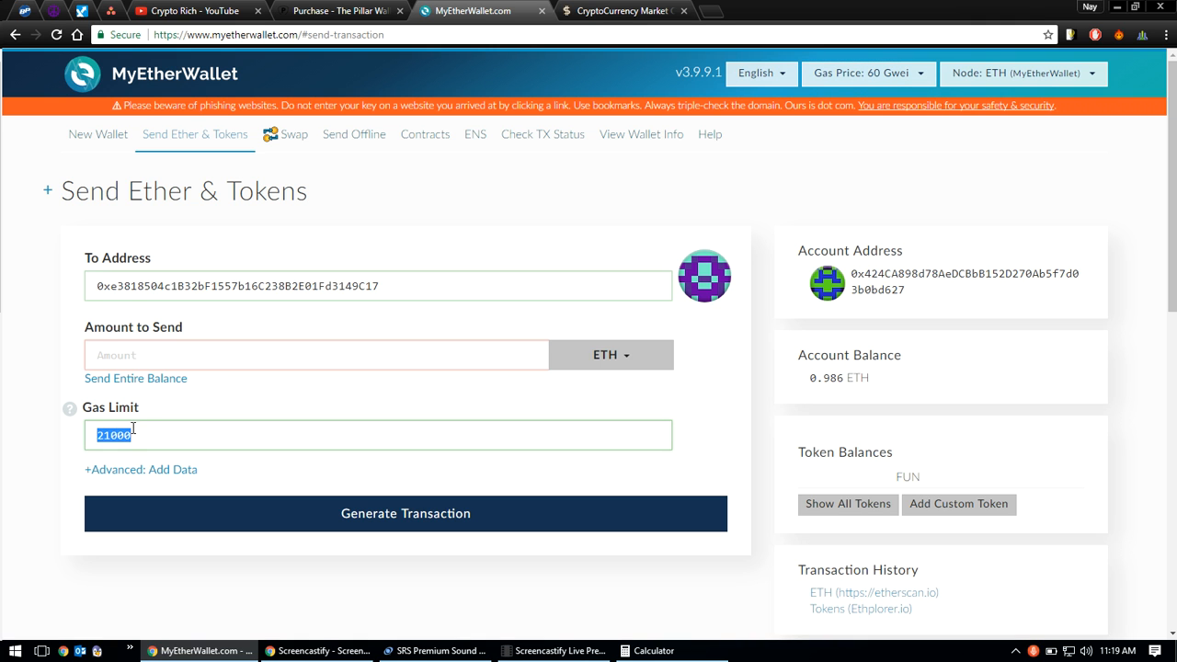
type("20")
left_click(212, 360)
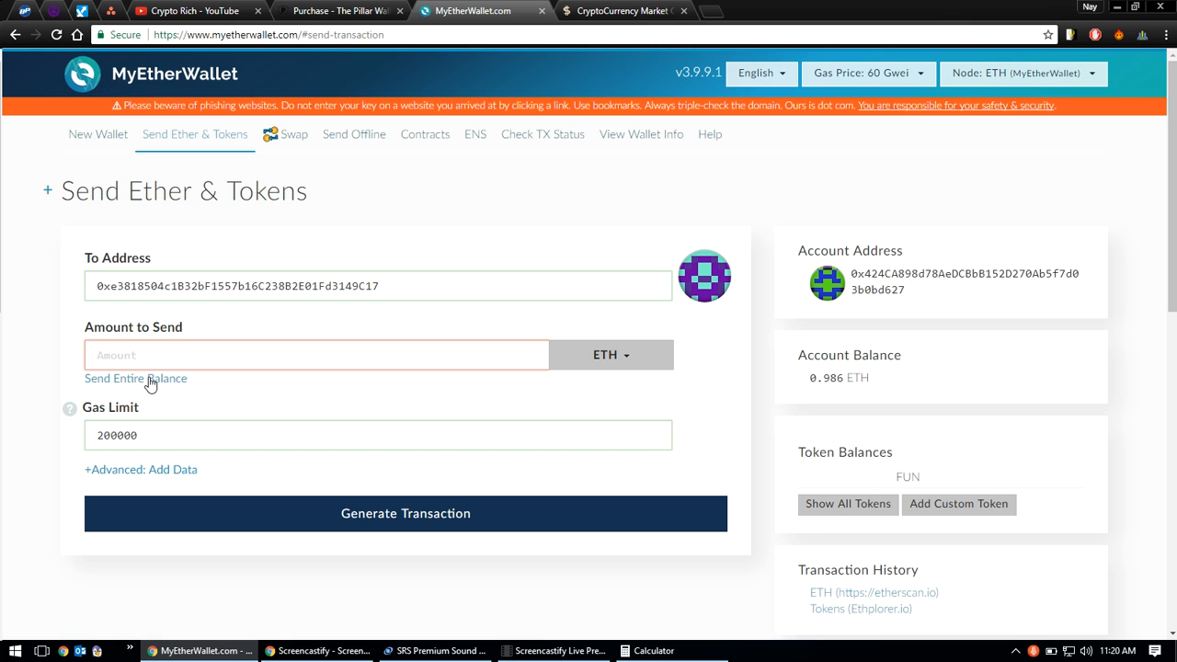
left_click(150, 379)
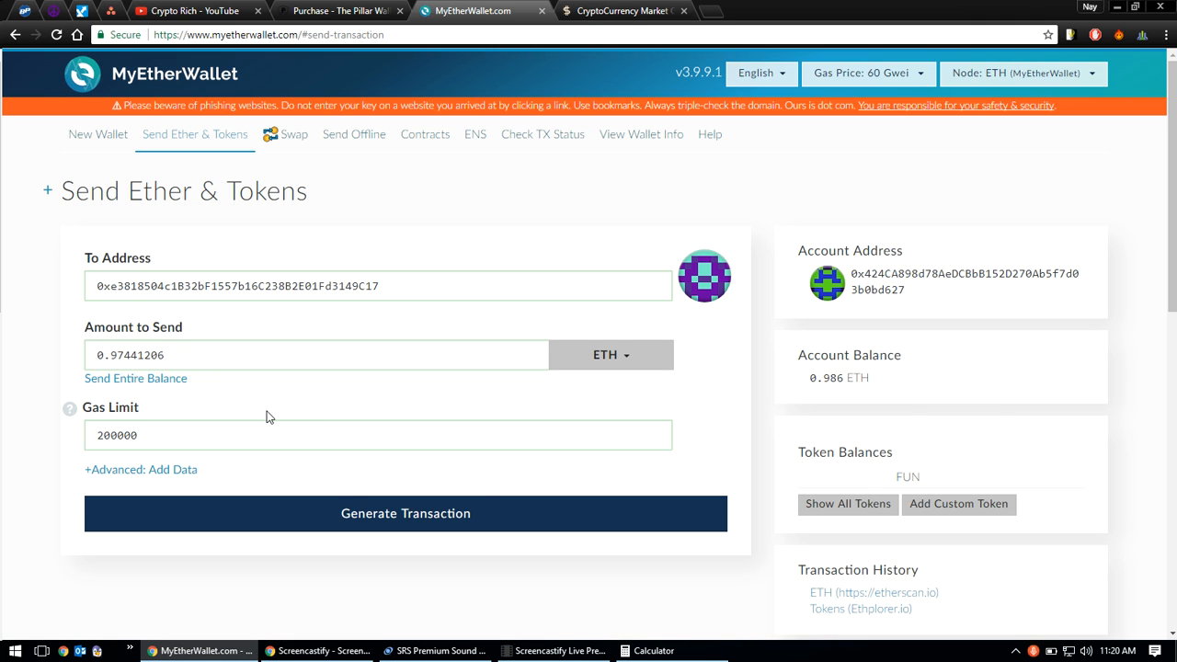
Convert 0.012 ETH to about $2.13 in CoinGecko, then return to the MyEtherWallet send form.
left_click(559, 650)
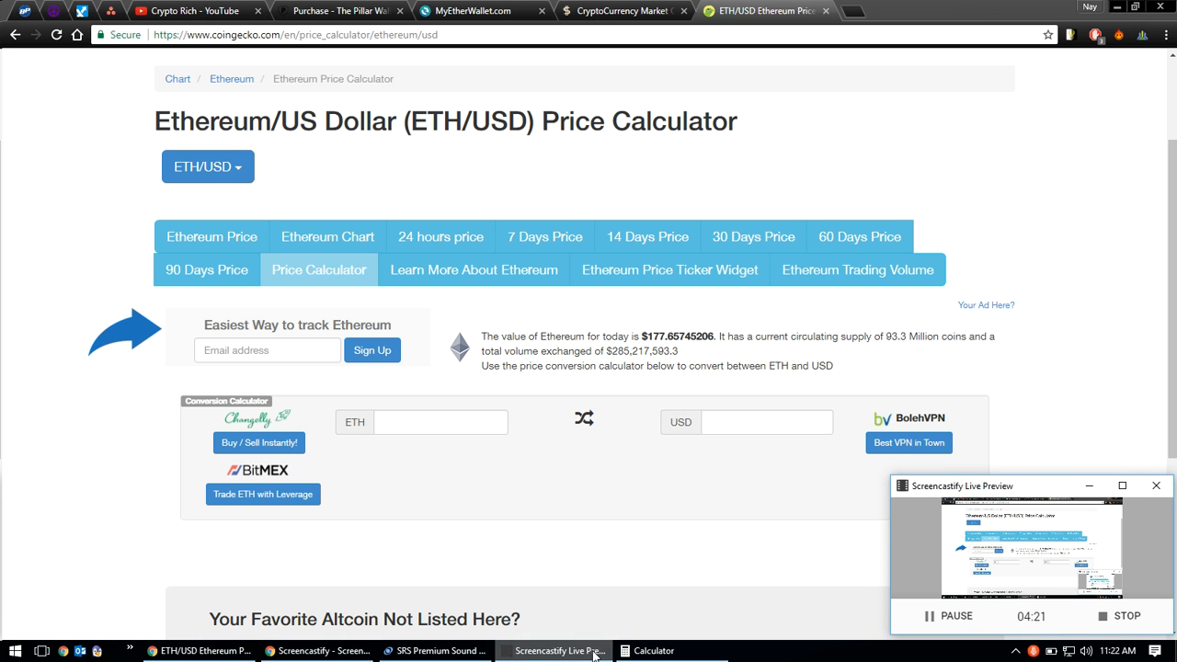
left_click(653, 650)
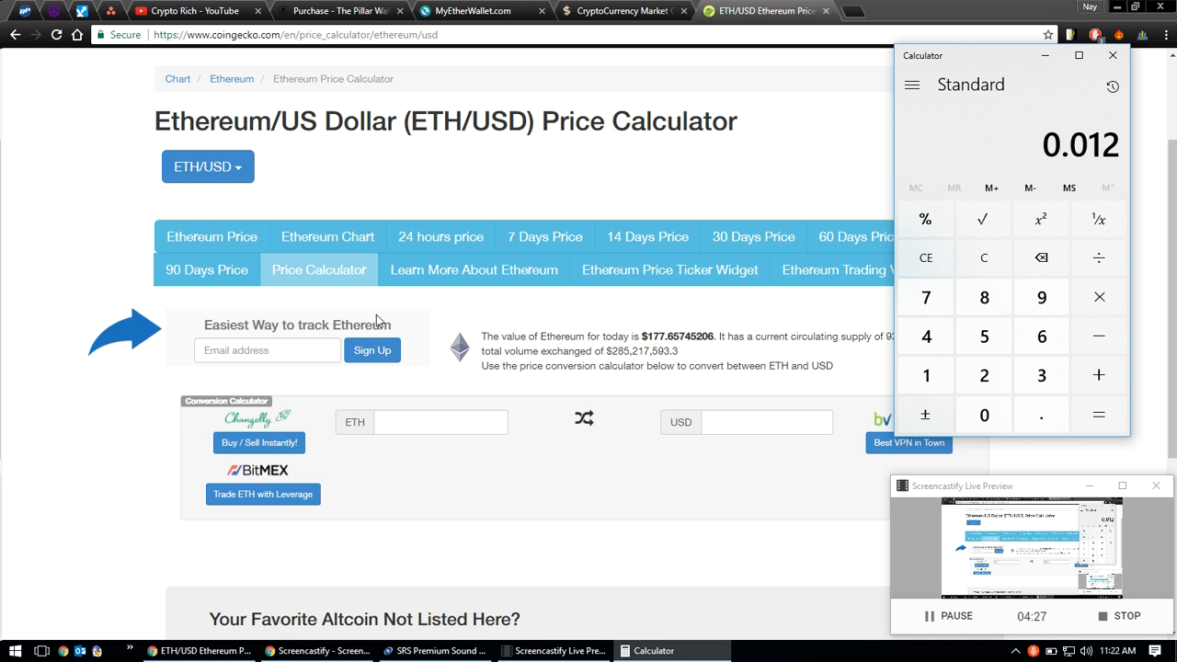
left_click(412, 429)
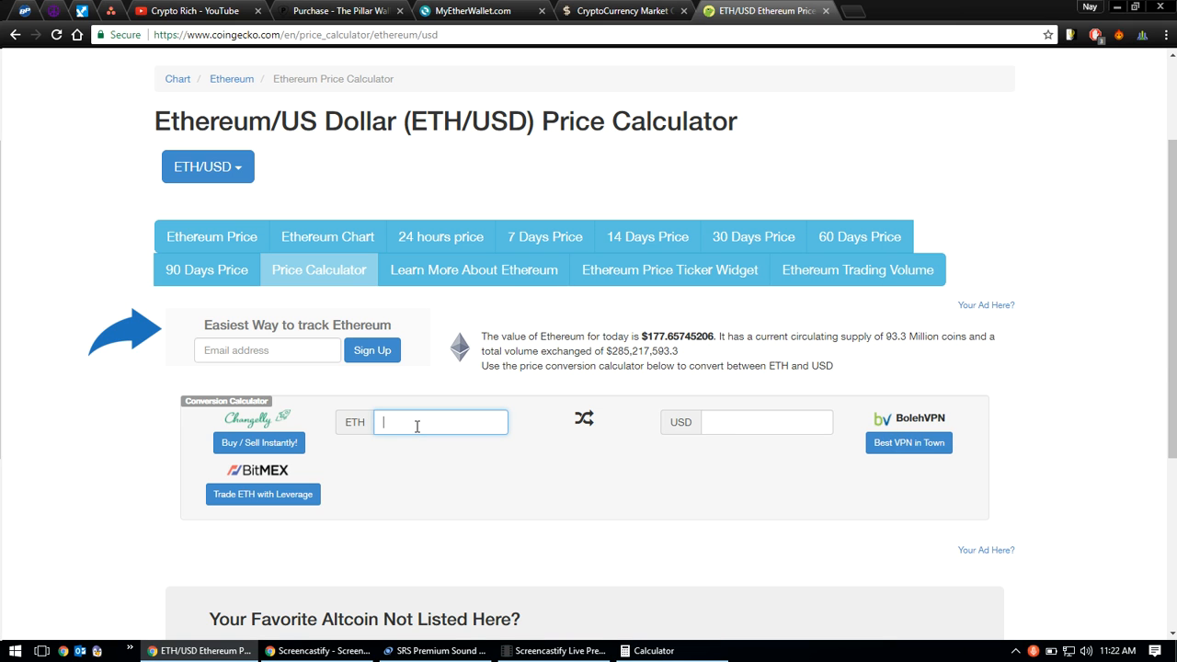
type(".012")
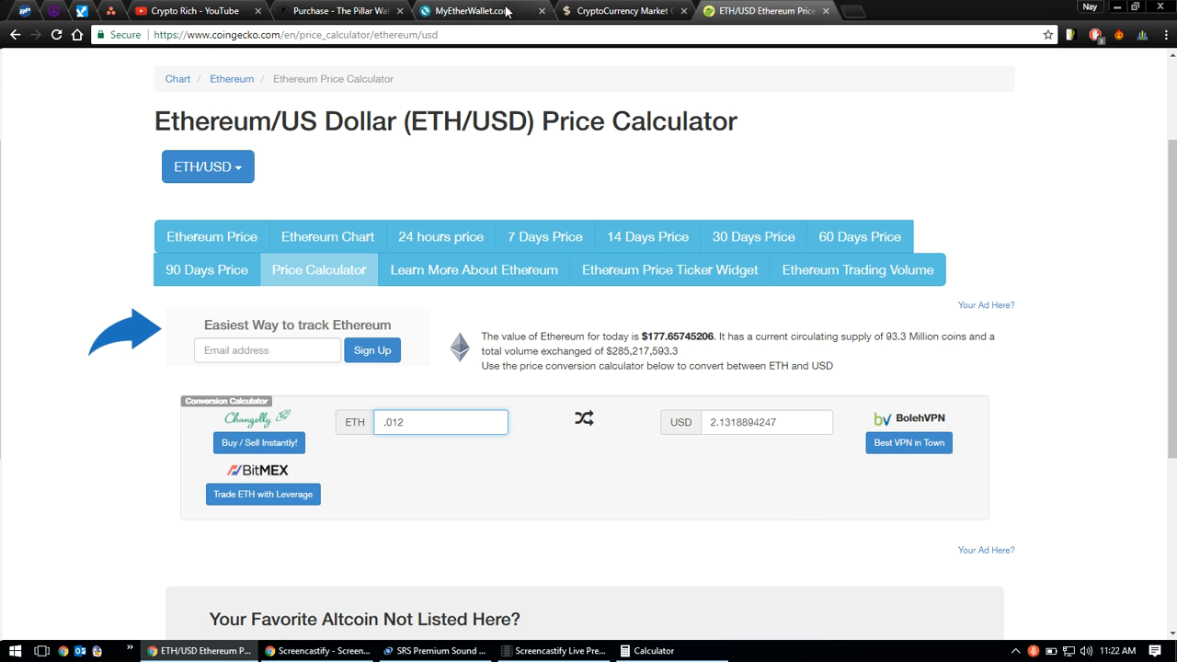
left_click(472, 11)
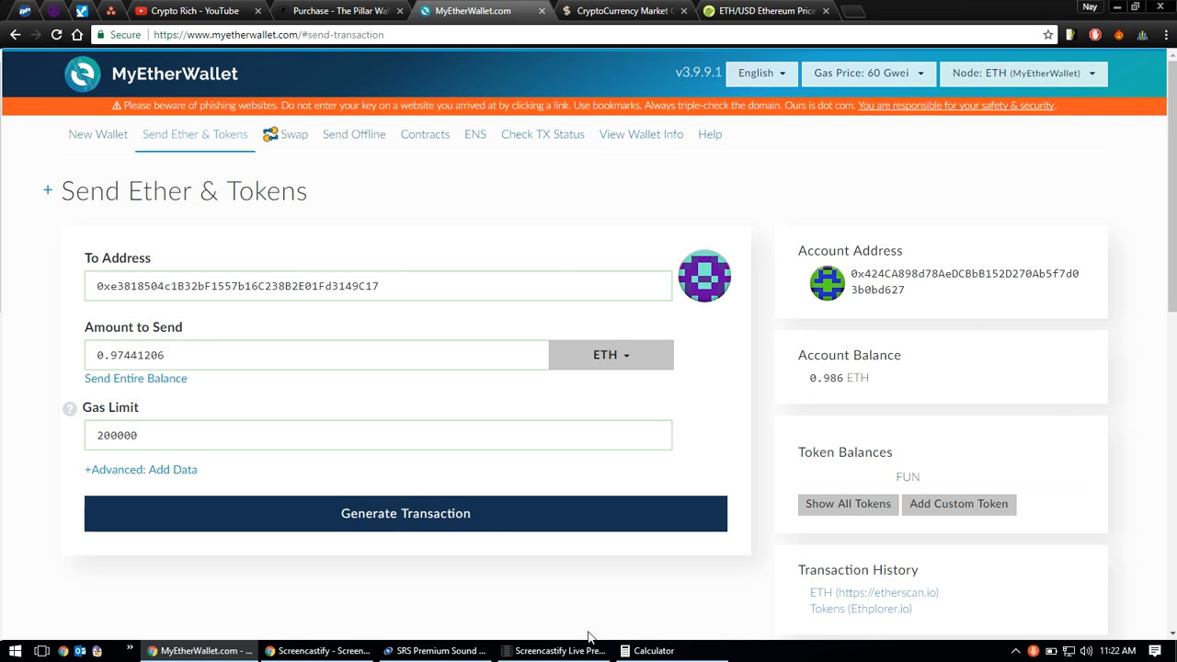
Move the Calculator window aside and bring the wallet send form to the front.
left_click(652, 650)
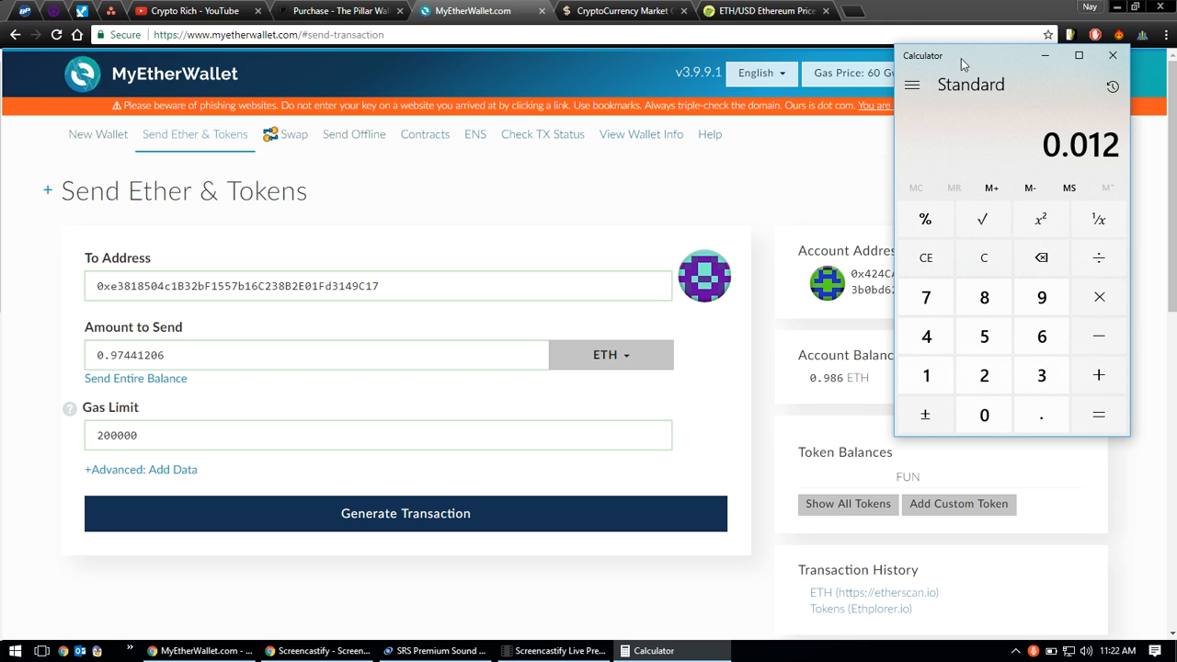
left_click_drag(961, 58, 985, 127)
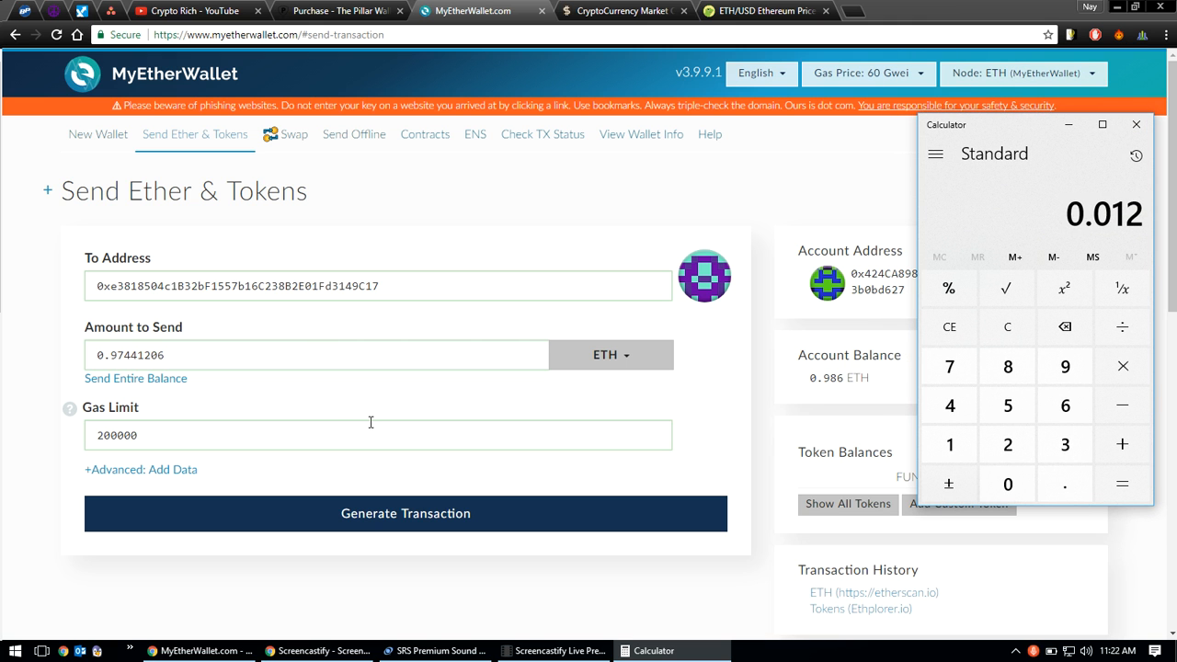
left_click(335, 430)
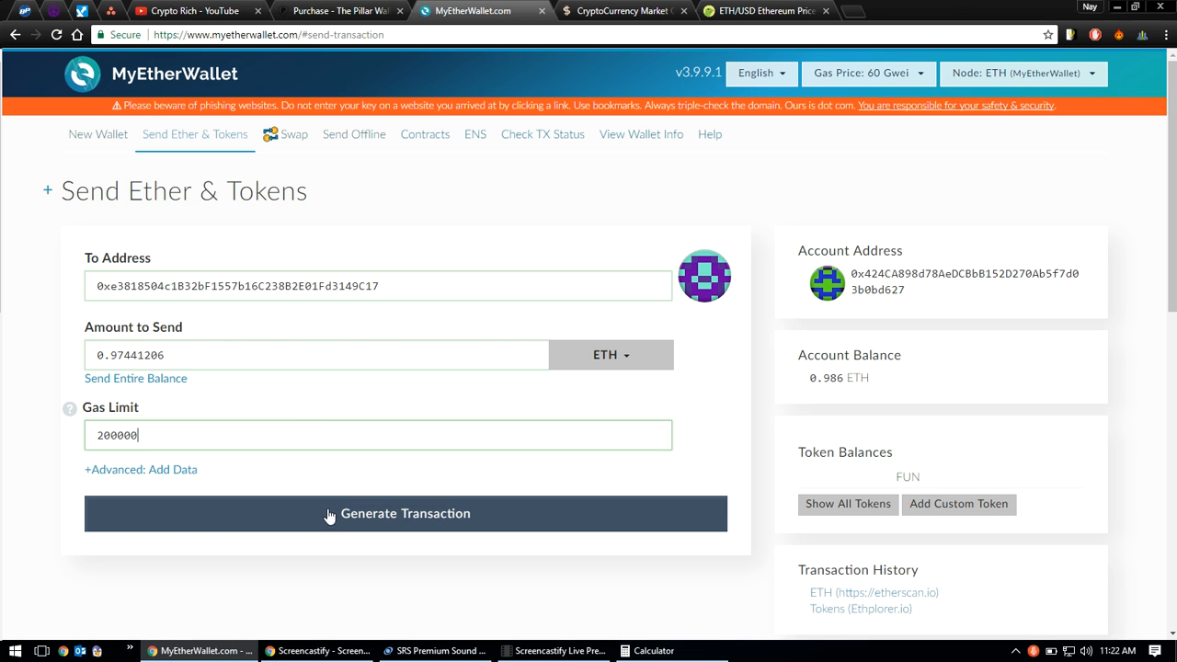
scroll(266, 459, "down", 2)
Generate and send the transaction, checking the recipient against the Pillar contract address.
left_click(361, 367)
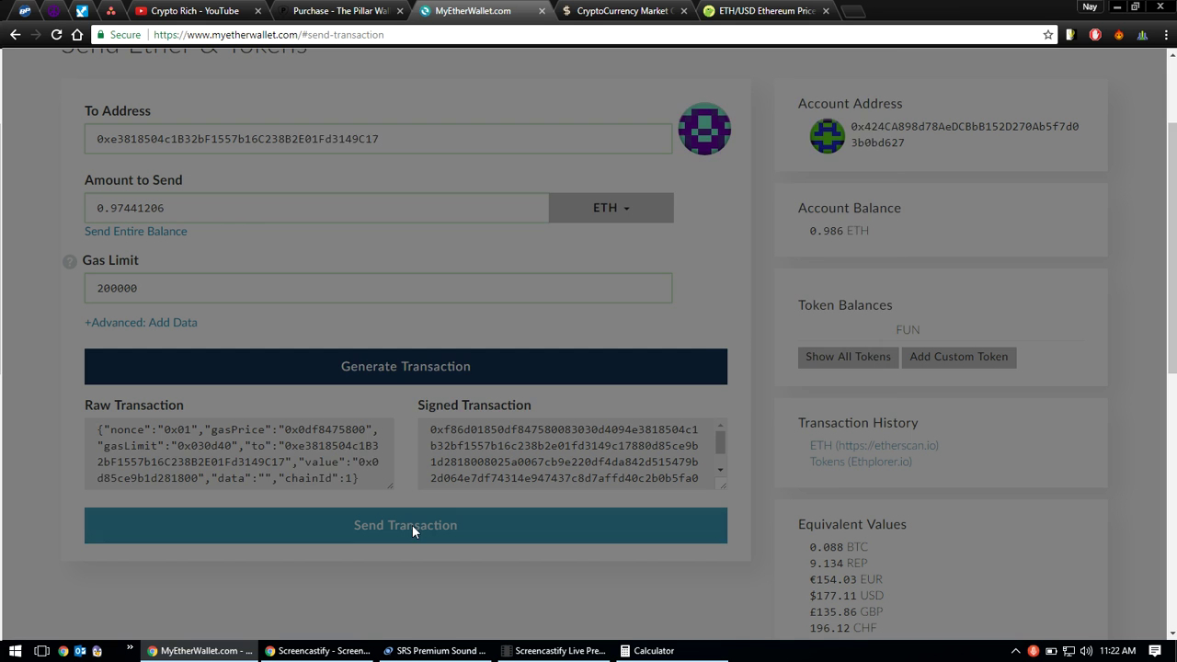
left_click(411, 525)
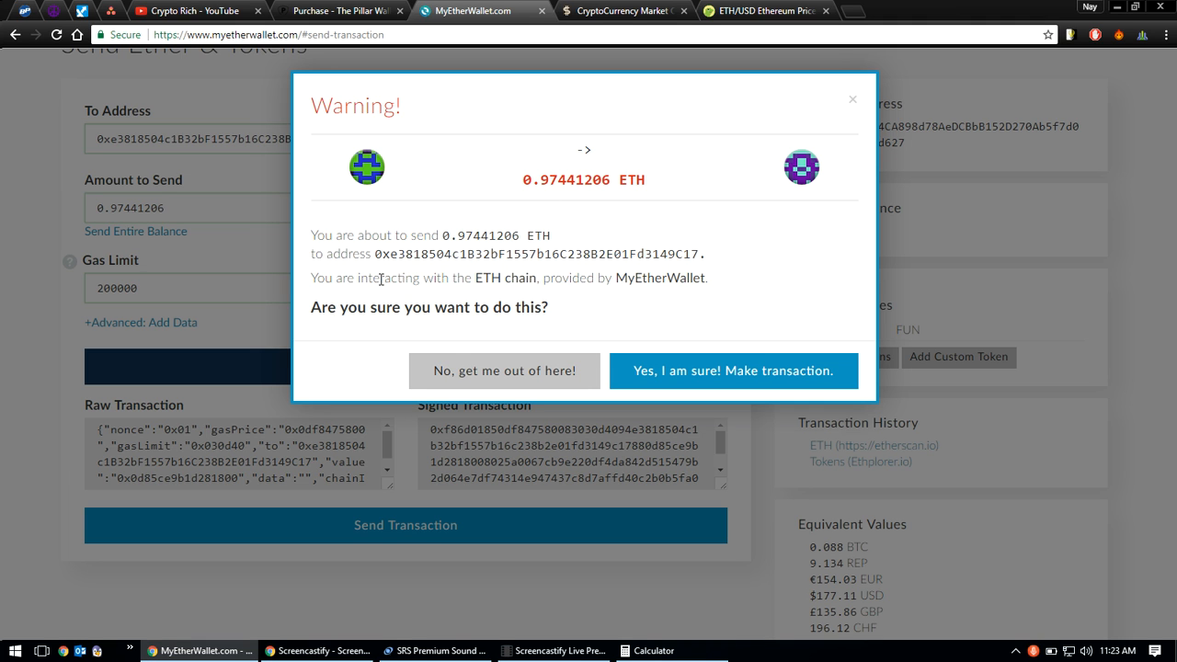
left_click_drag(373, 254, 380, 255)
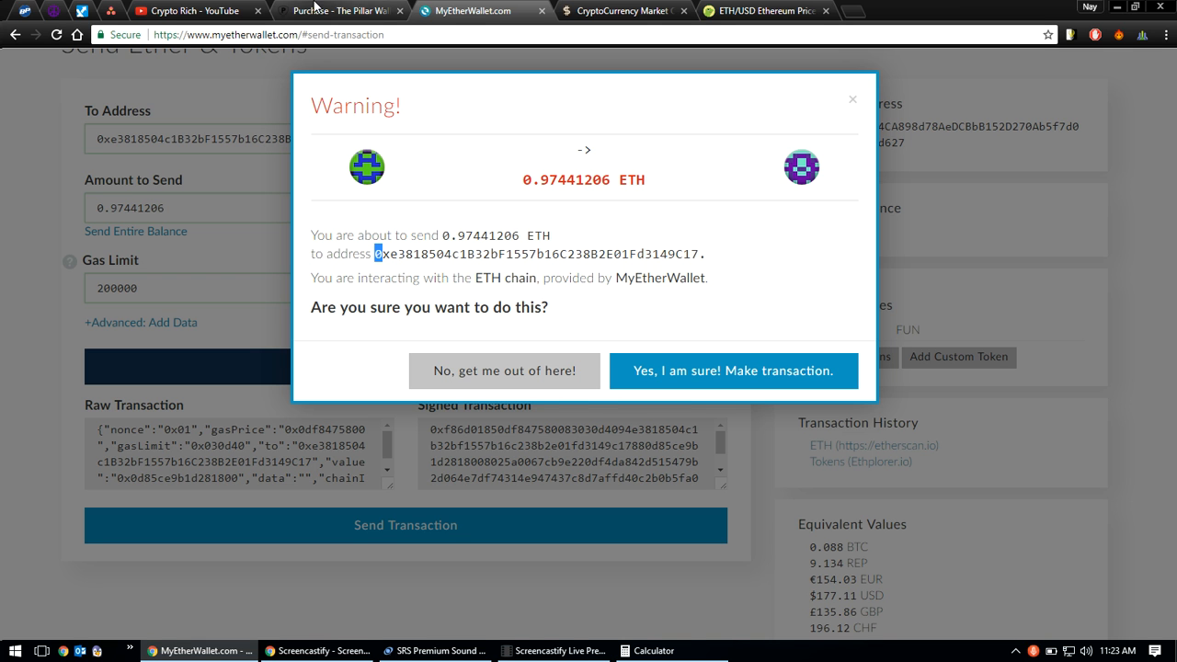
left_click(340, 10)
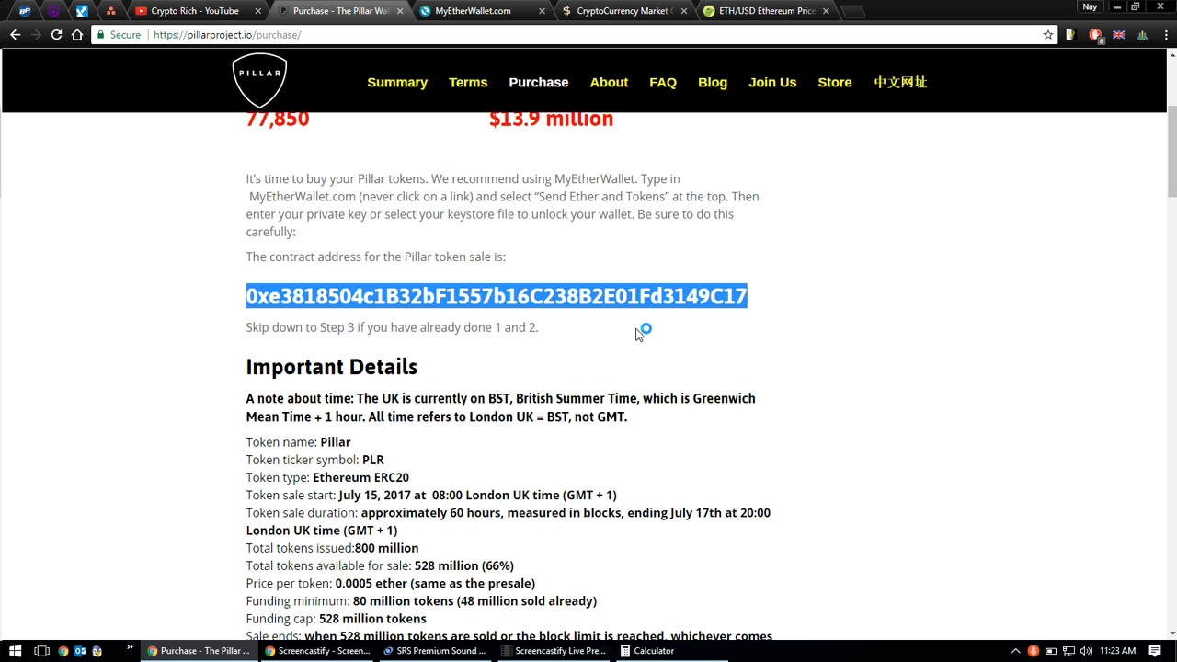
left_click(473, 10)
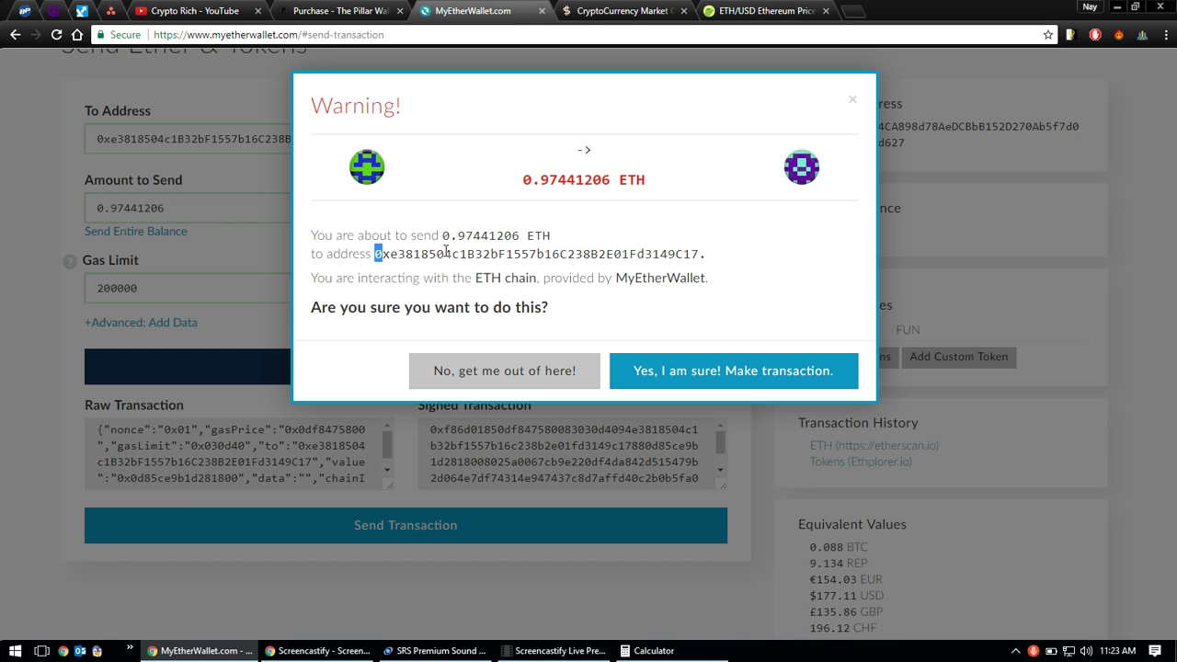
Confirm 'Yes, I am sure' to broadcast the 0.97441206 ETH transfer and go to Check TX Status.
left_click(658, 373)
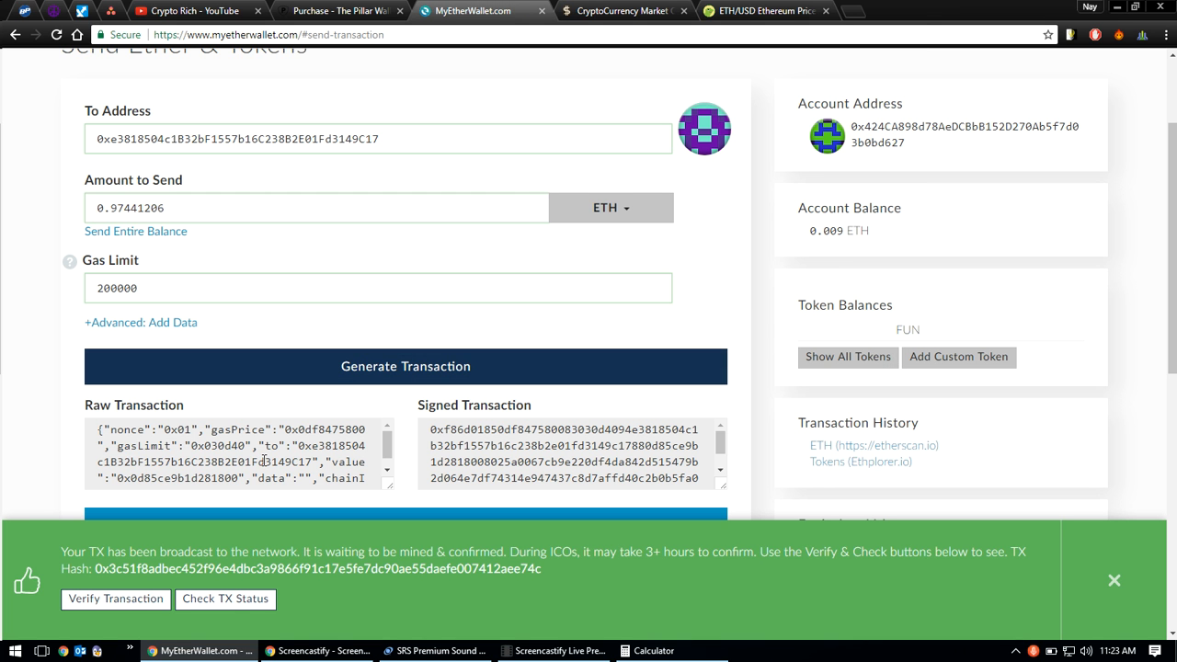
scroll(261, 457, "down", 1)
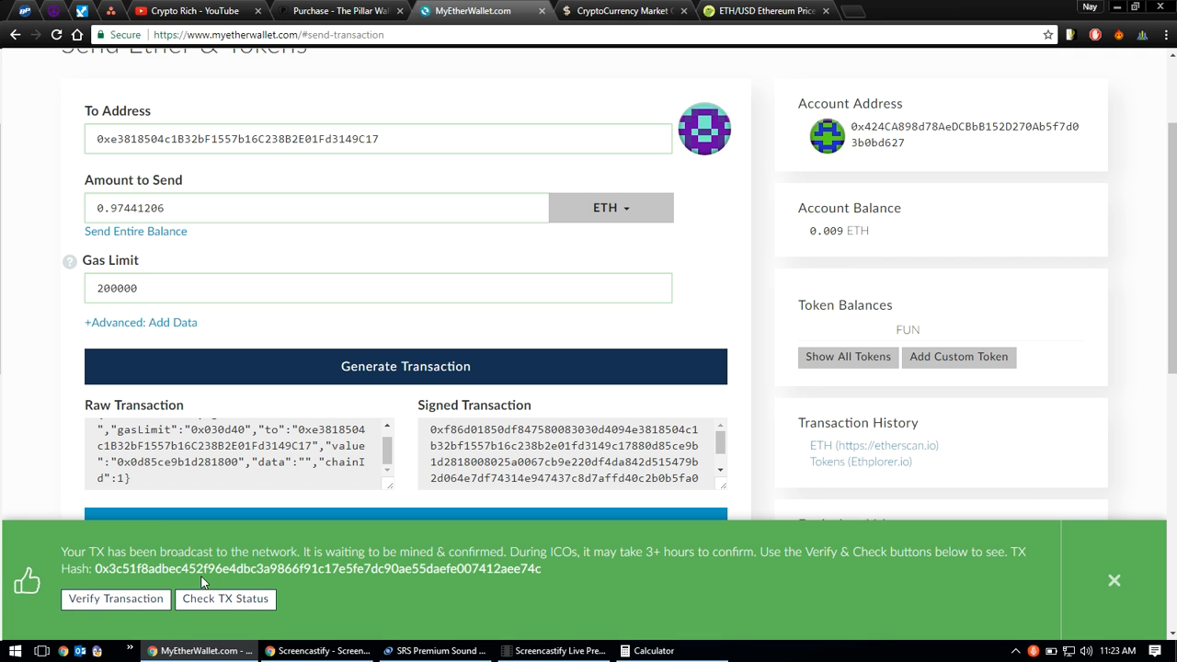
left_click(112, 598)
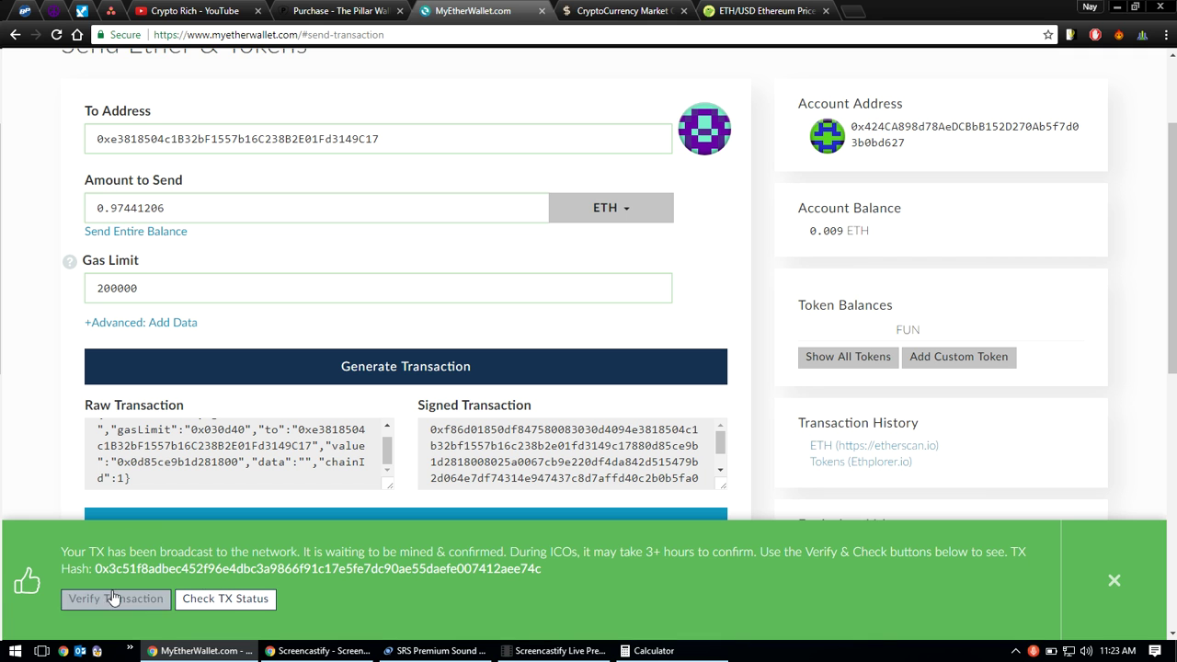
left_click(225, 598)
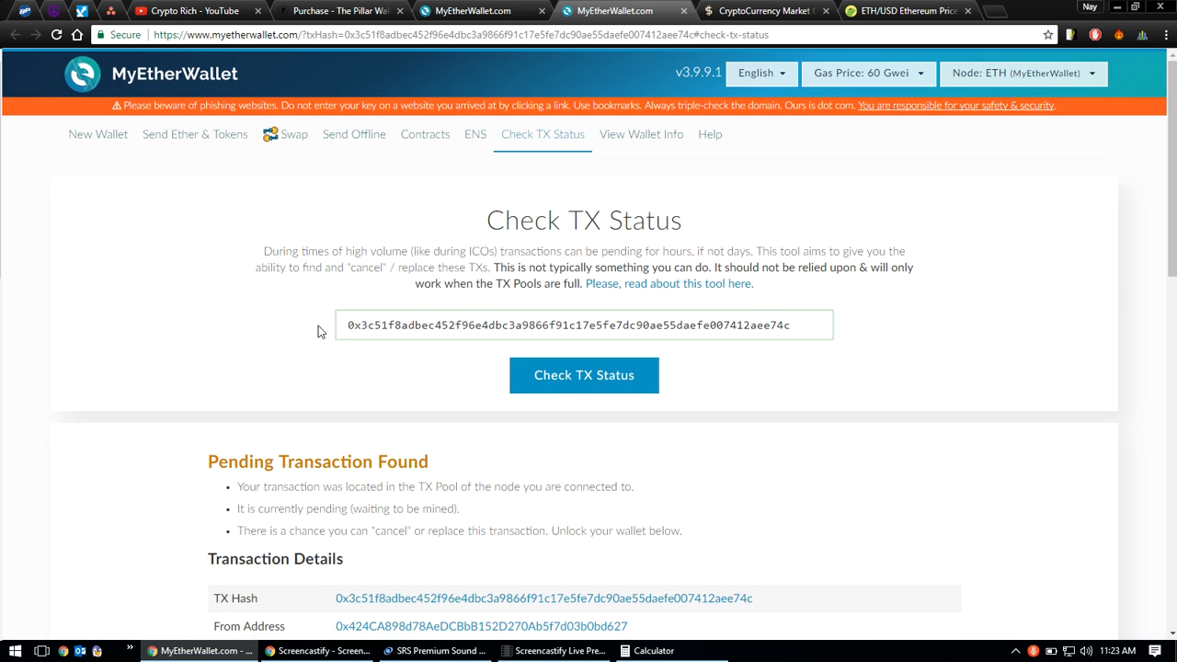
scroll(321, 335, "down", 2)
scroll(437, 288, "up", 2)
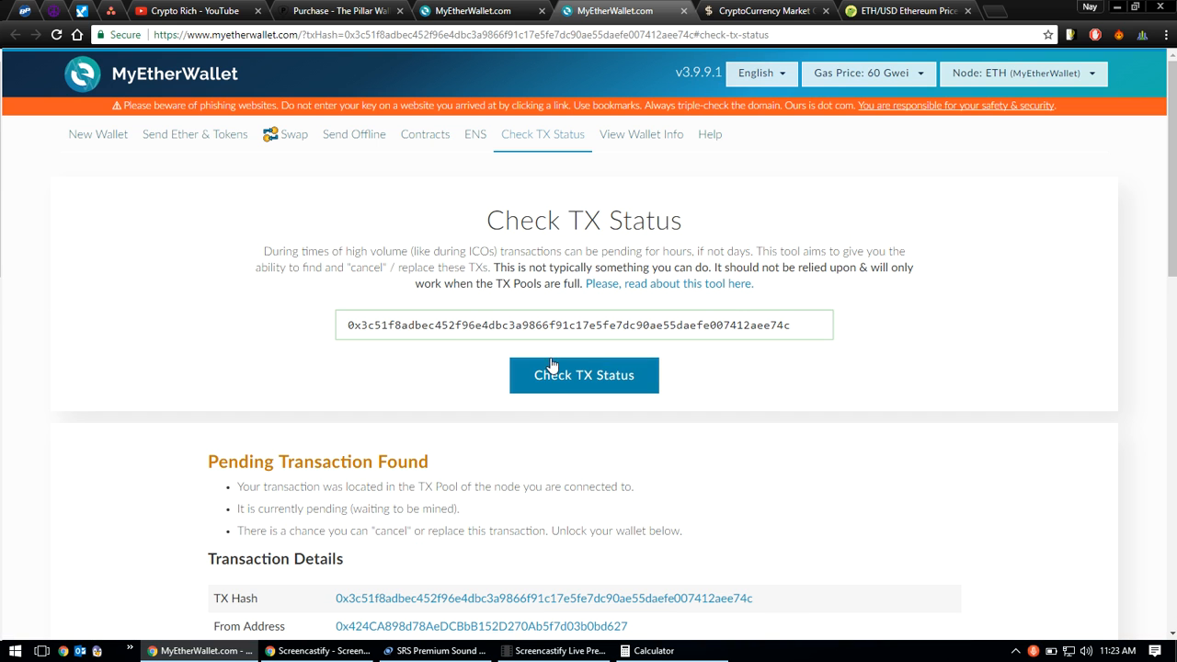
scroll(583, 386, "down", 2)
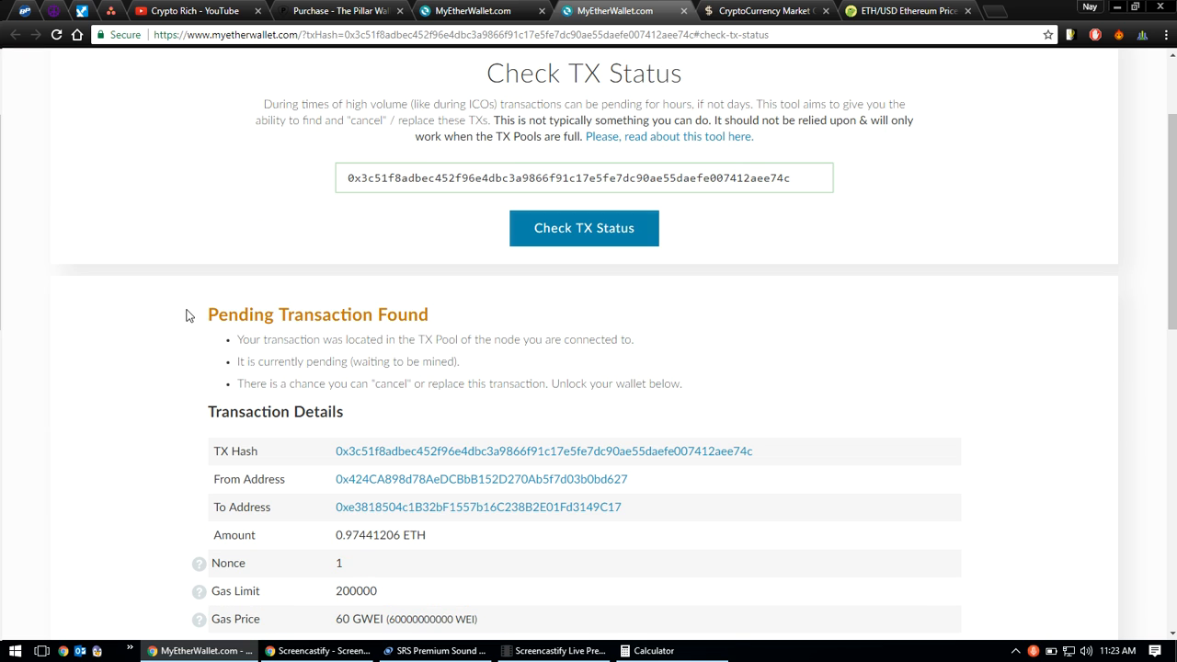
Highlight the Pending Transaction Found result and switch to the Pillar purchase page.
left_click_drag(193, 316, 428, 328)
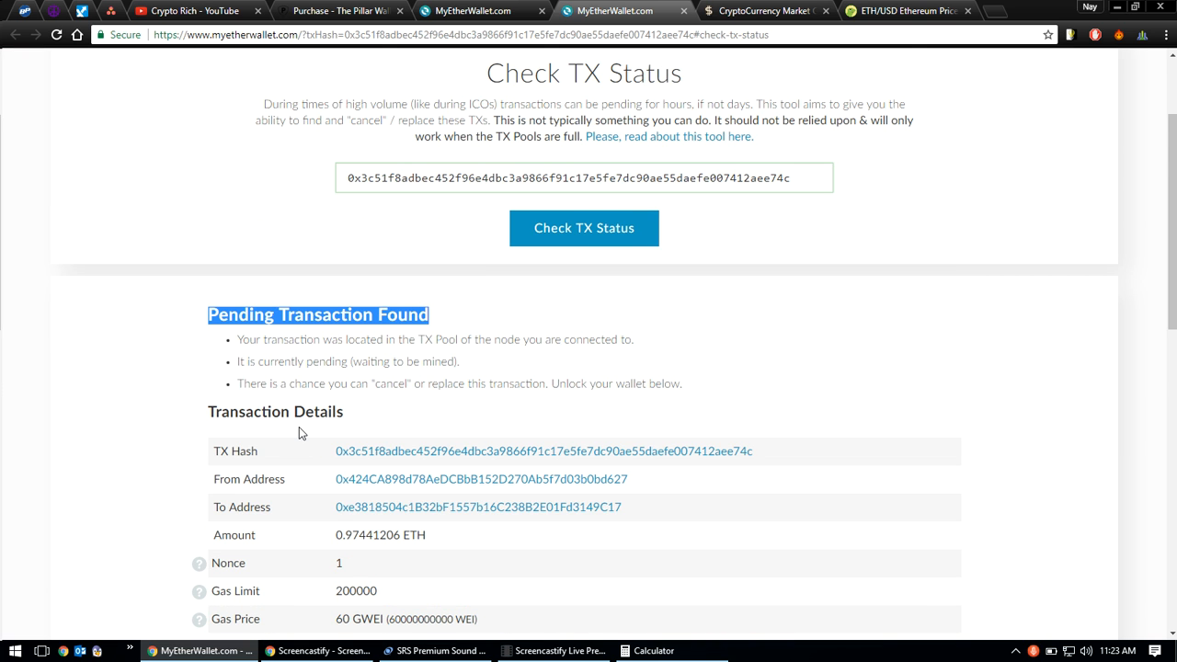
scroll(299, 427, "down", 2)
scroll(299, 427, "up", 2)
scroll(298, 426, "up", 2)
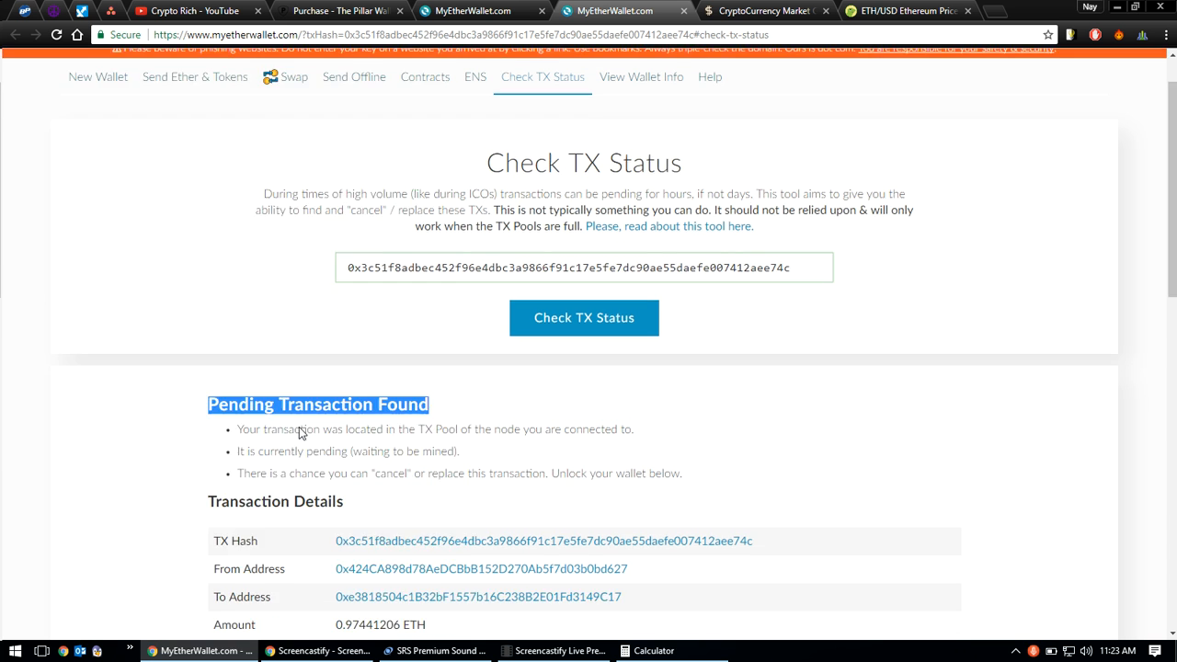
scroll(298, 427, "up", 1)
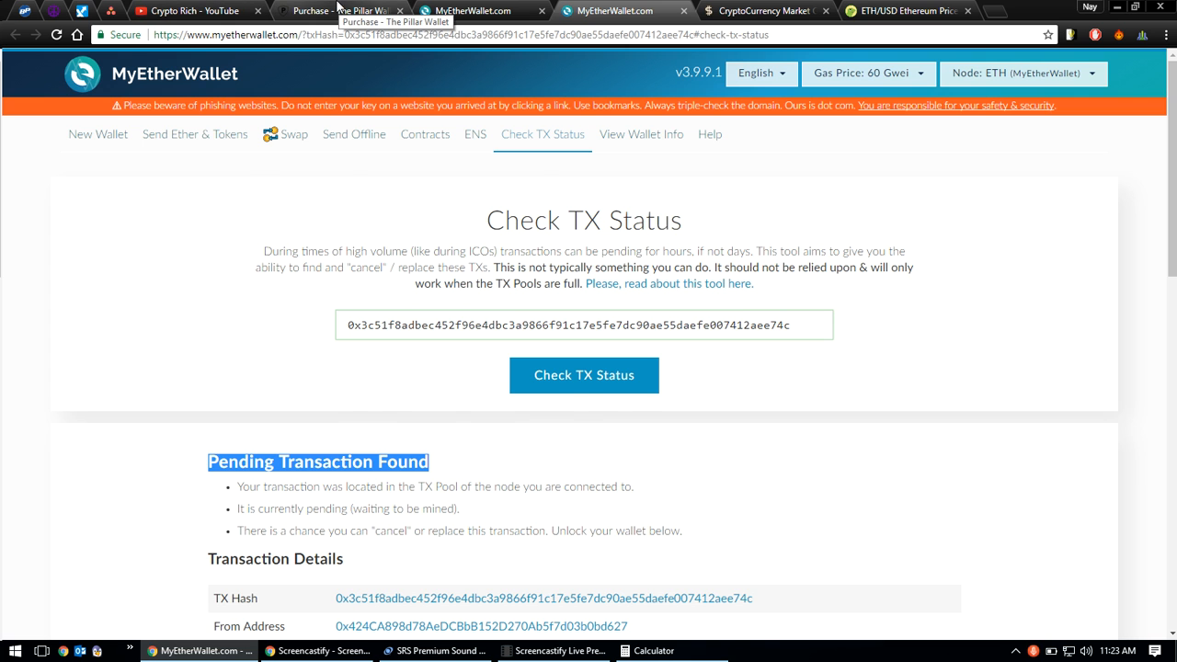
left_click(341, 10)
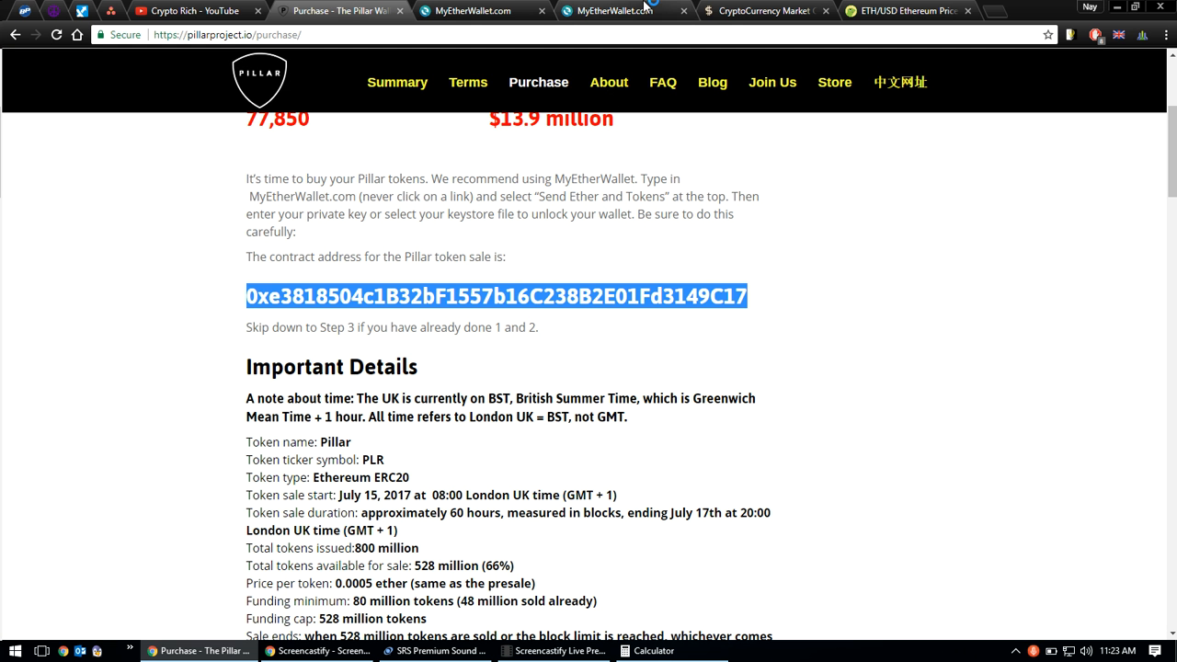
Return to the Send Ether & Tokens page showing the broadcast notice and 0.009 ETH balance.
left_click(614, 10)
left_click(484, 11)
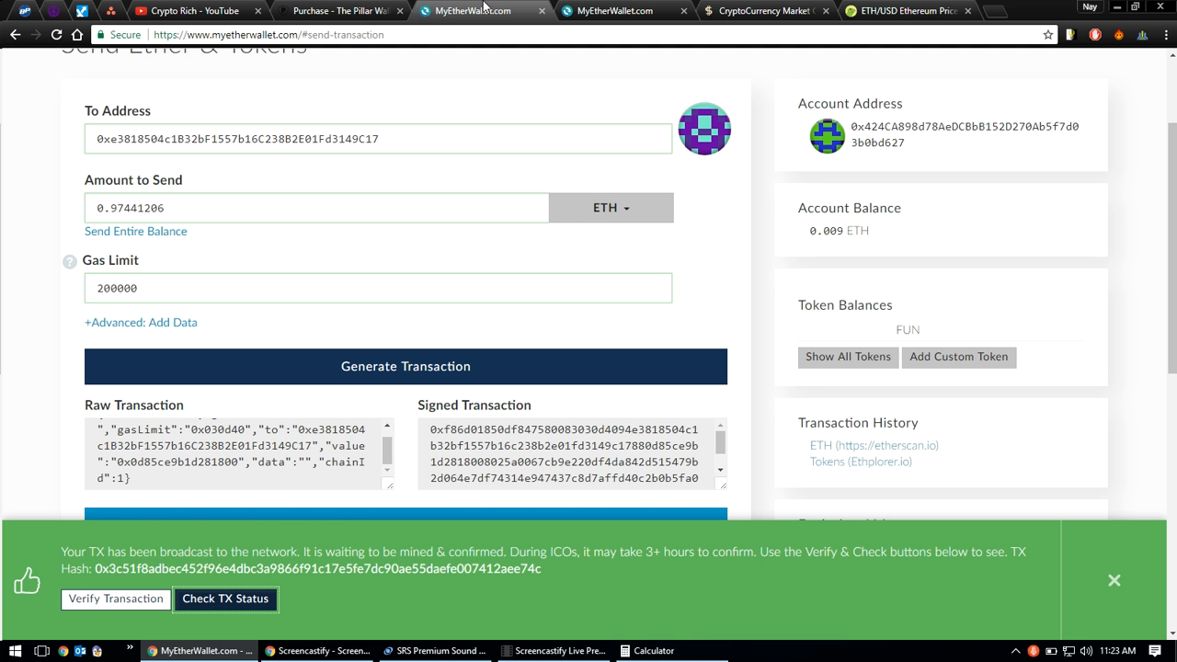
scroll(752, 288, "up", 3)
scroll(766, 328, "down", 3)
scroll(758, 317, "down", 2)
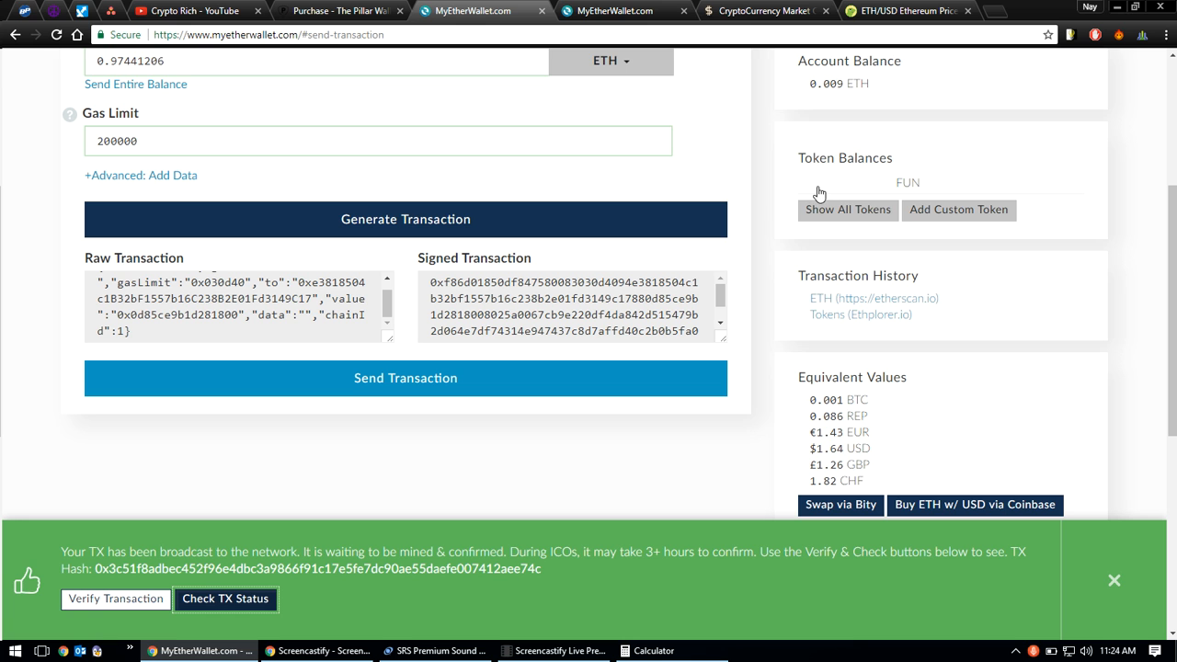
scroll(770, 272, "up", 5)
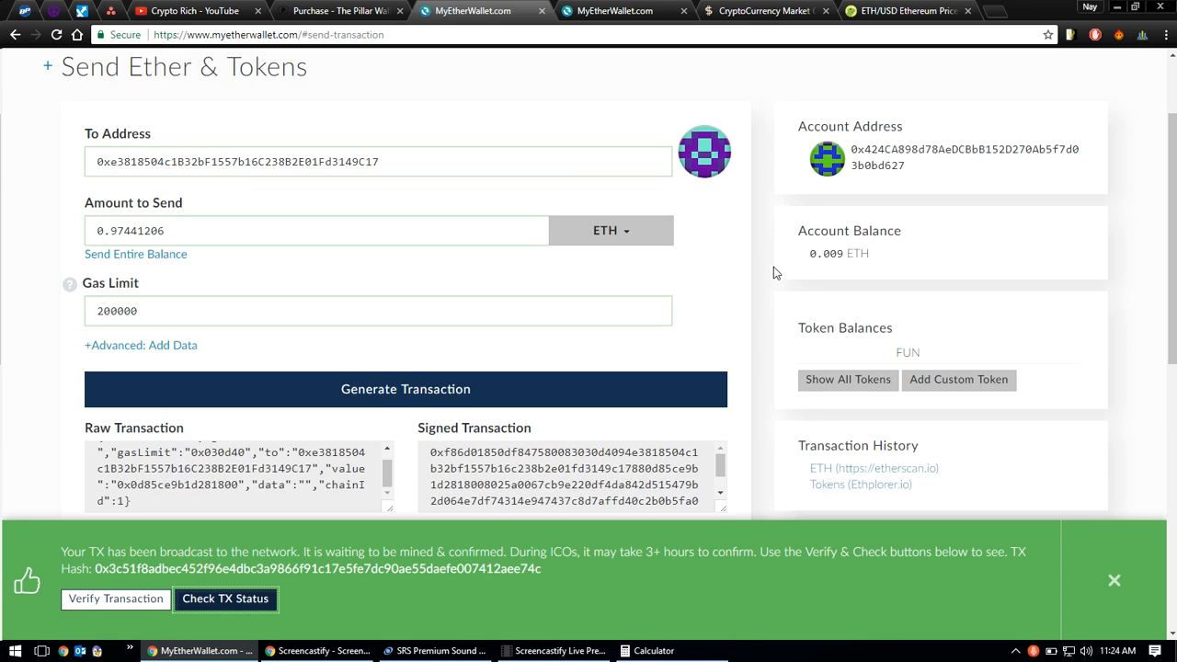